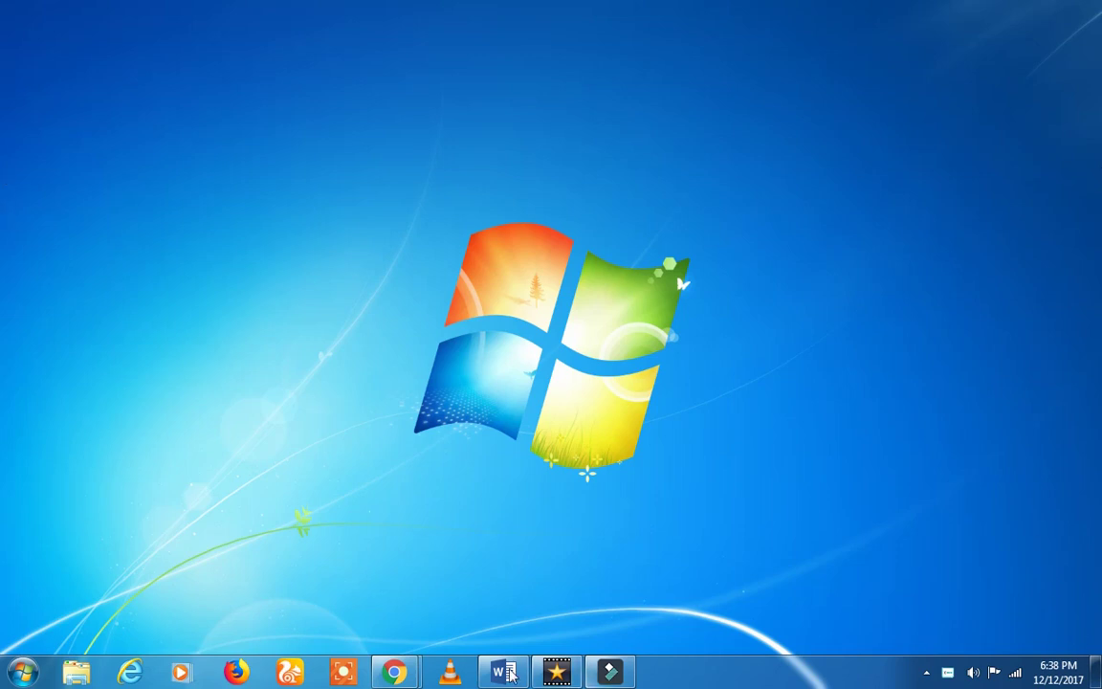
mouse_move(592, 670)
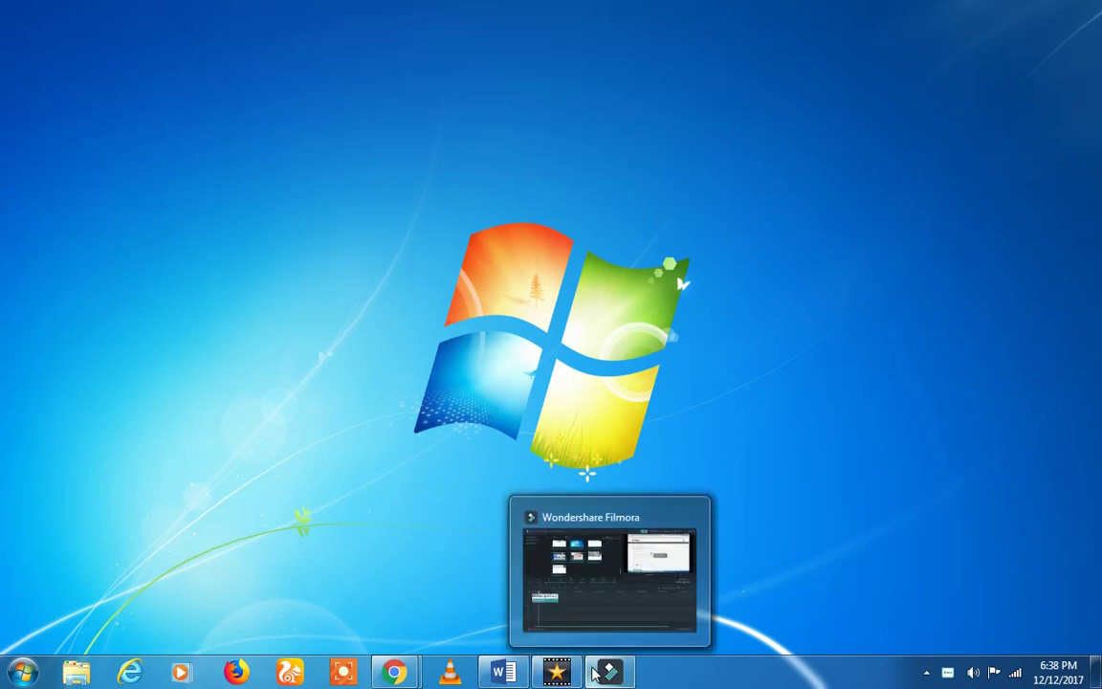
click(901, 443)
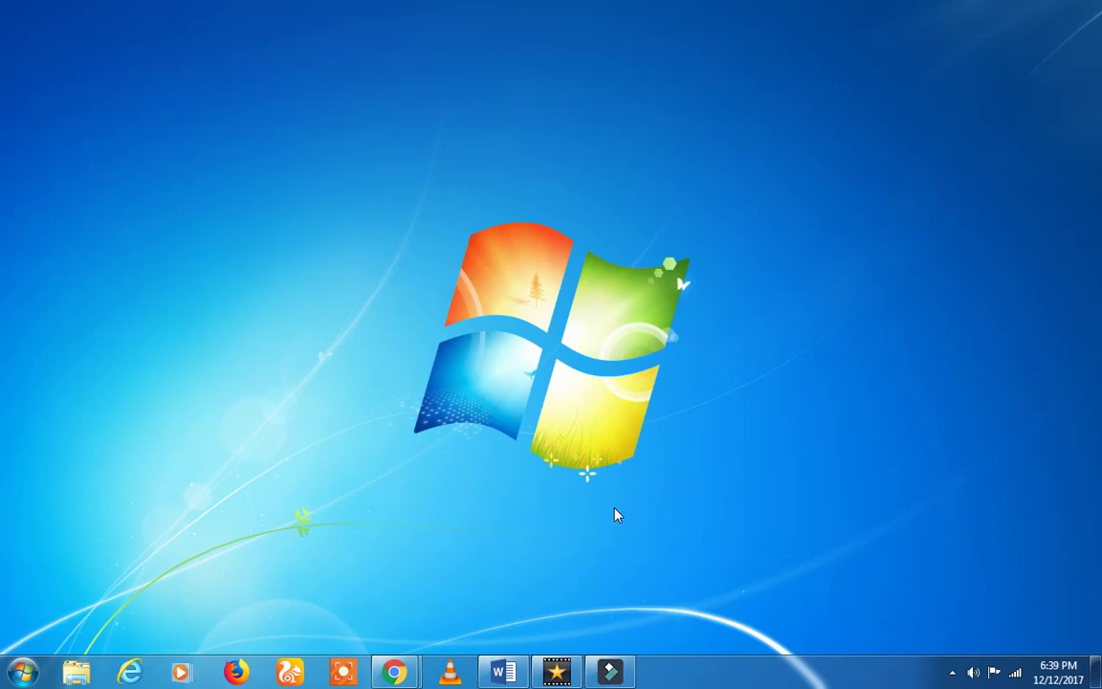
Step: Switch to VideoPad and select the second screen-capture clip on the timeline
click(557, 672)
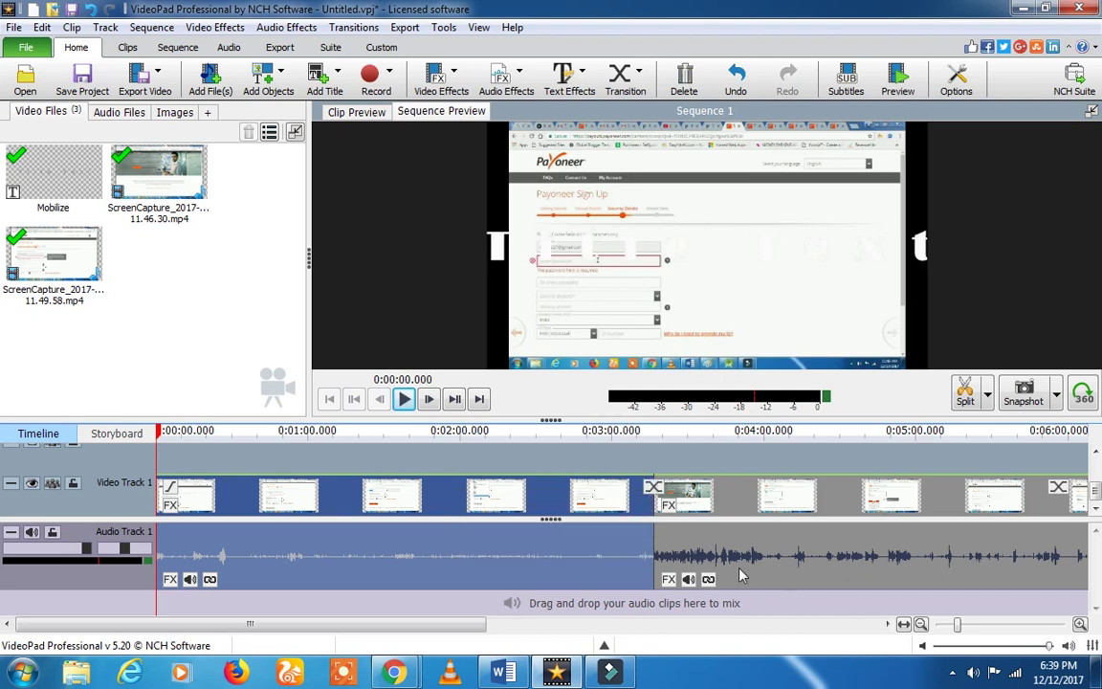
click(478, 499)
click(802, 557)
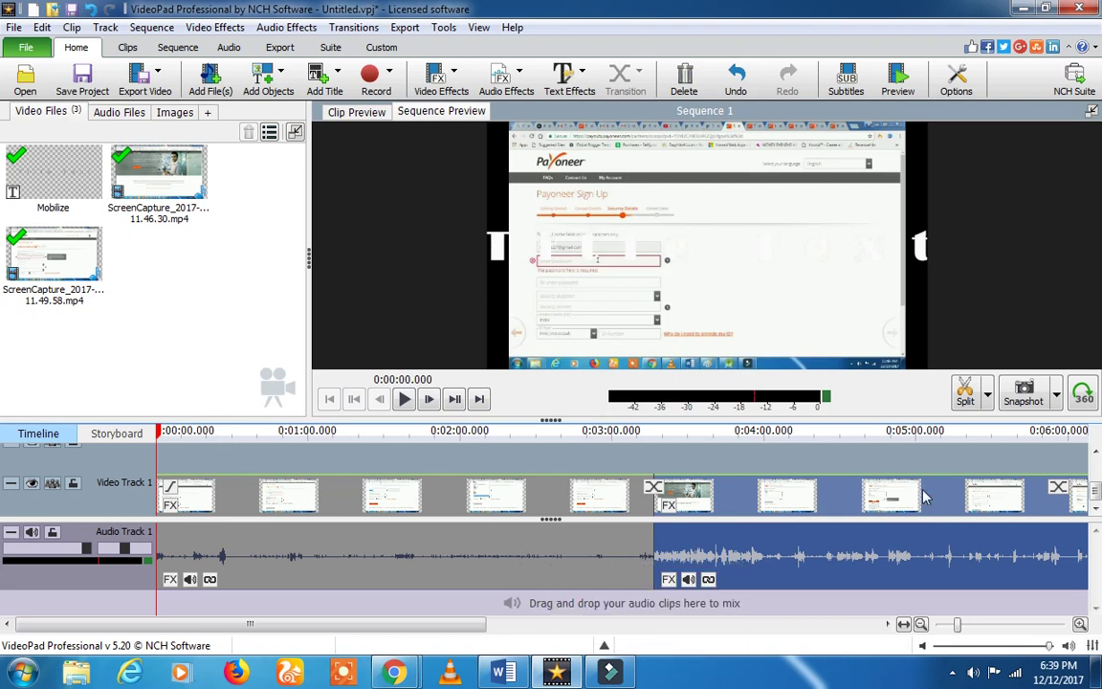
Step: Delete the unused video track between Video Track 3 and Video Track 1
scroll(1097, 493, up, 2)
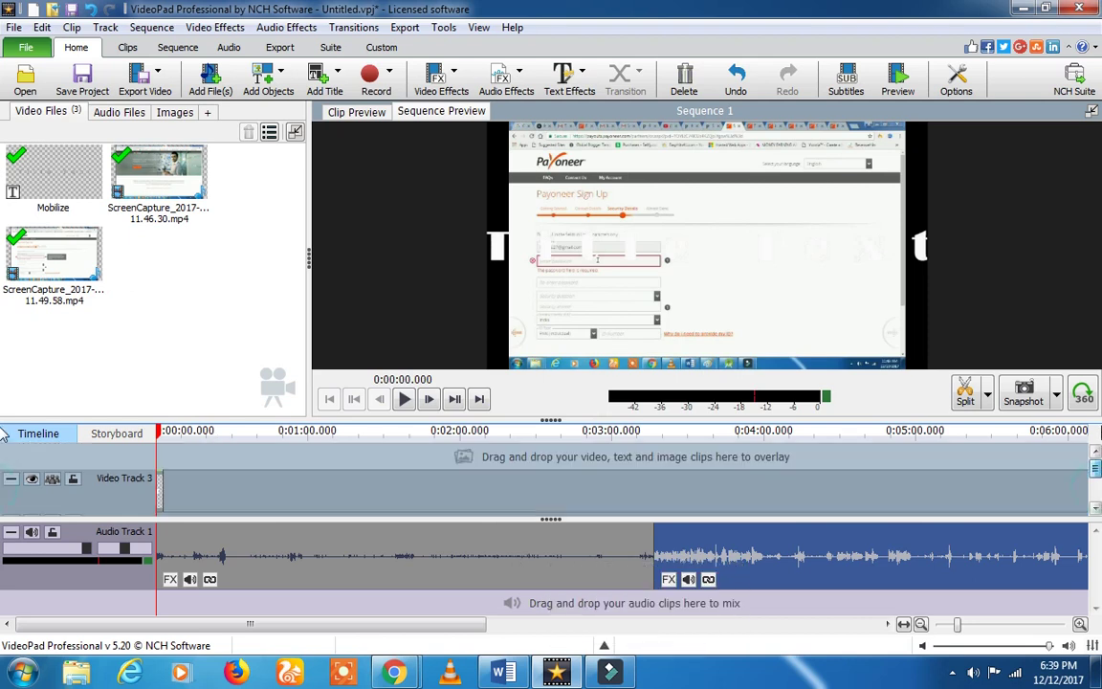
scroll(1097, 490, down, 1)
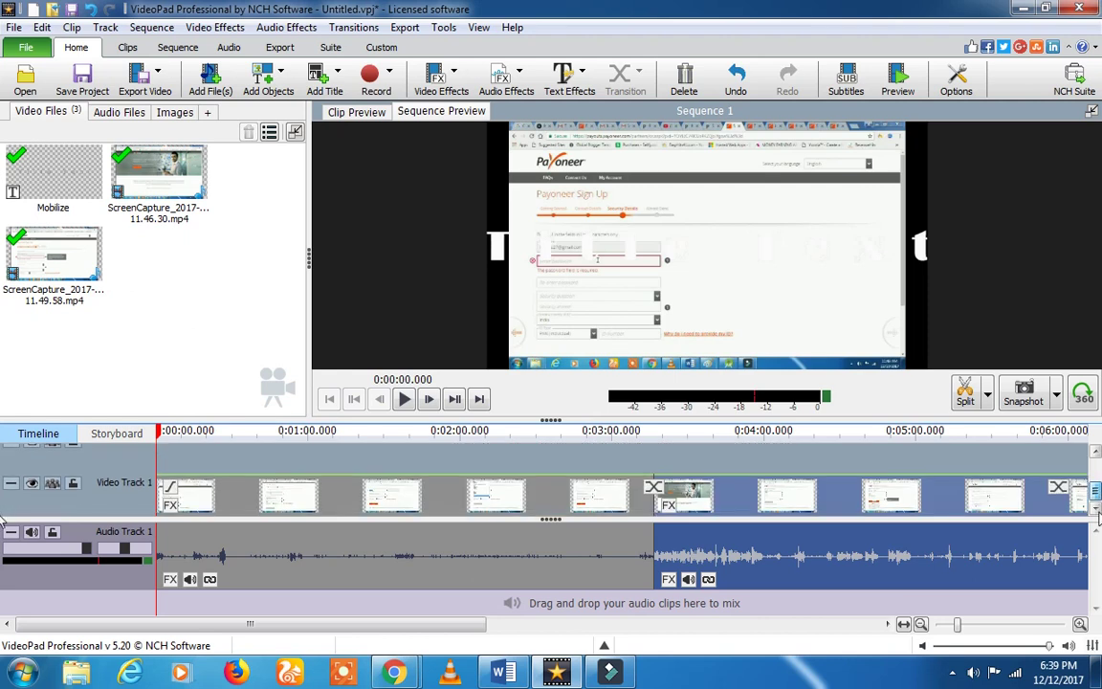
right_click(177, 462)
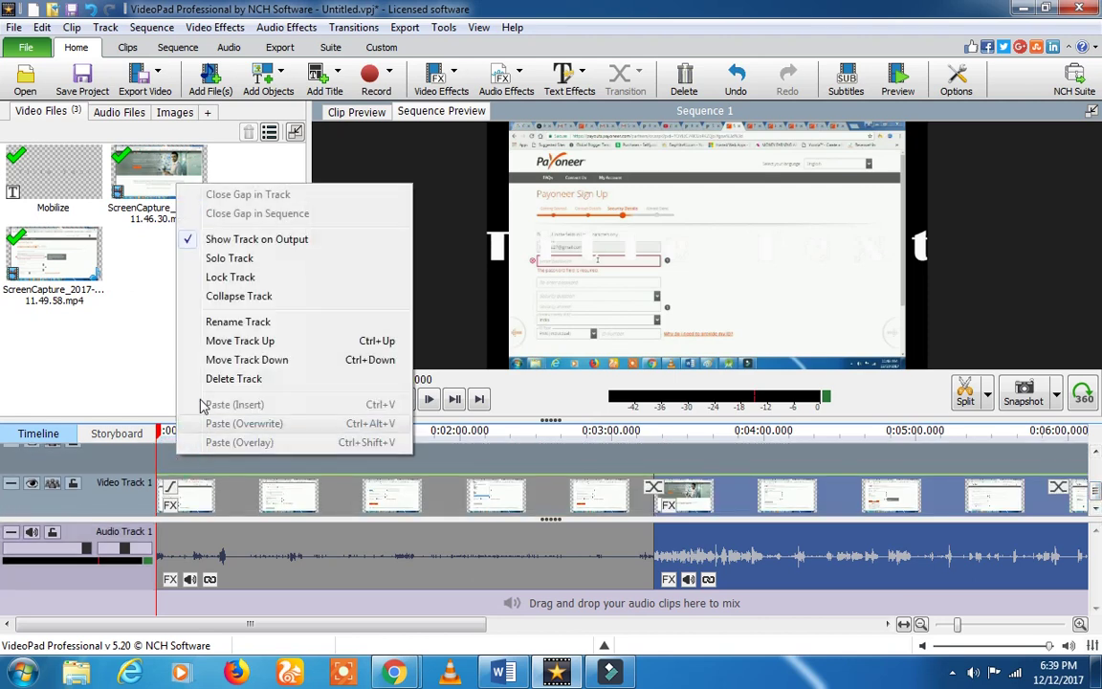
click(218, 378)
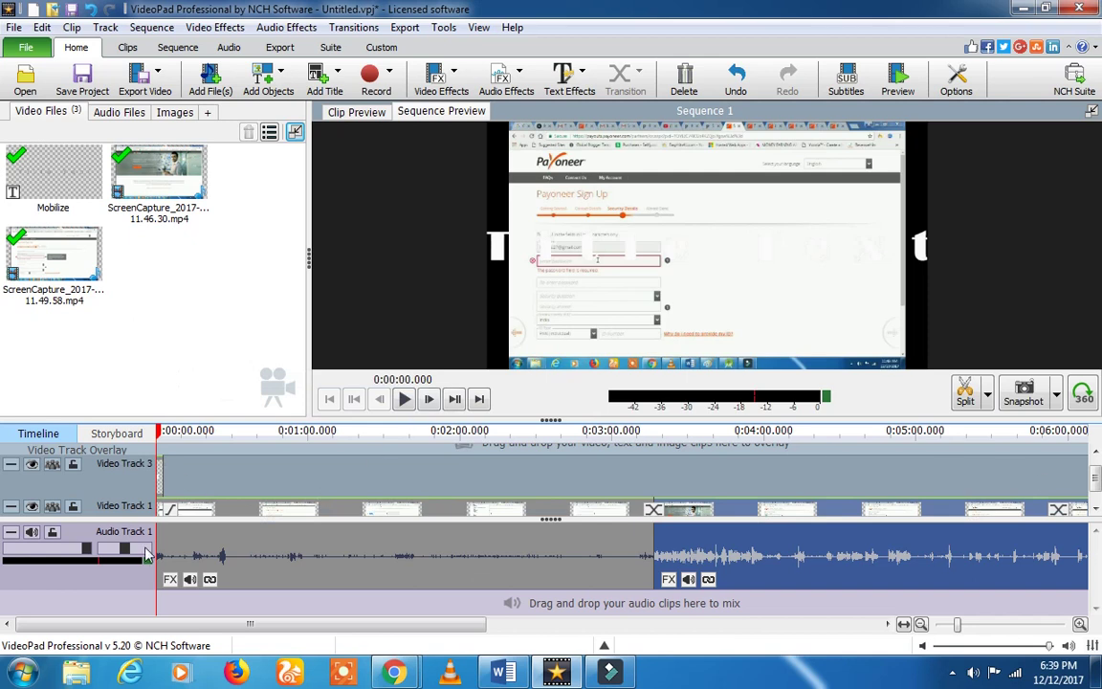
Step: Unlink the first clip's audio from its video and undo the trial shift of the video clips
scroll(382, 459, down, 1)
click(432, 493)
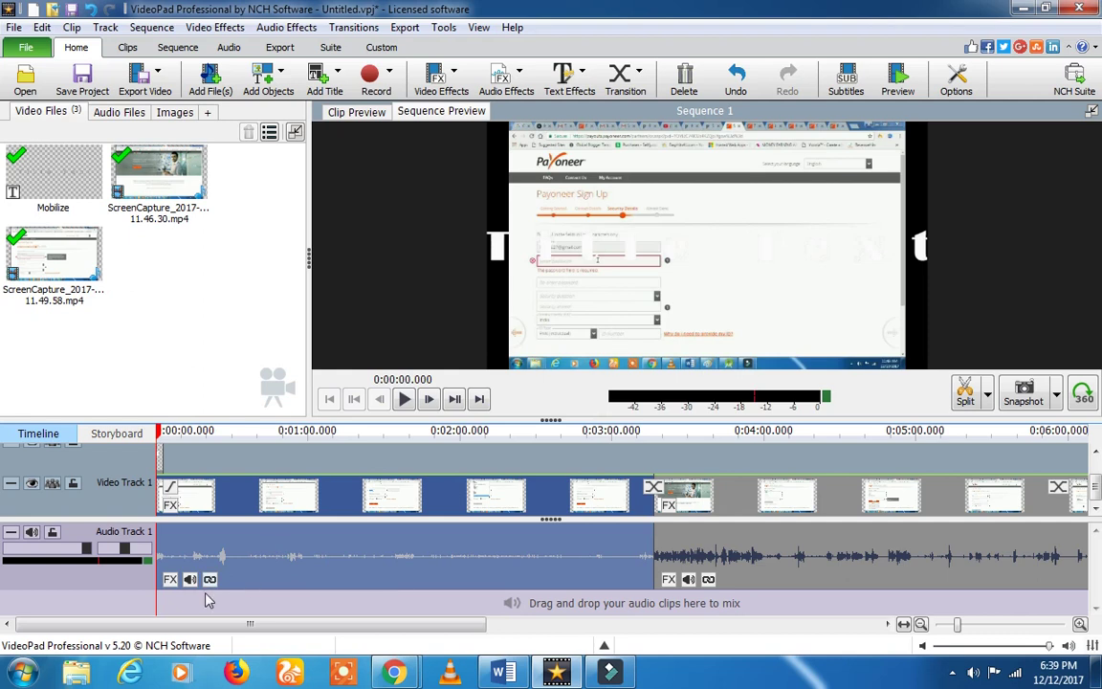
click(231, 536)
drag(631, 532, 182, 579)
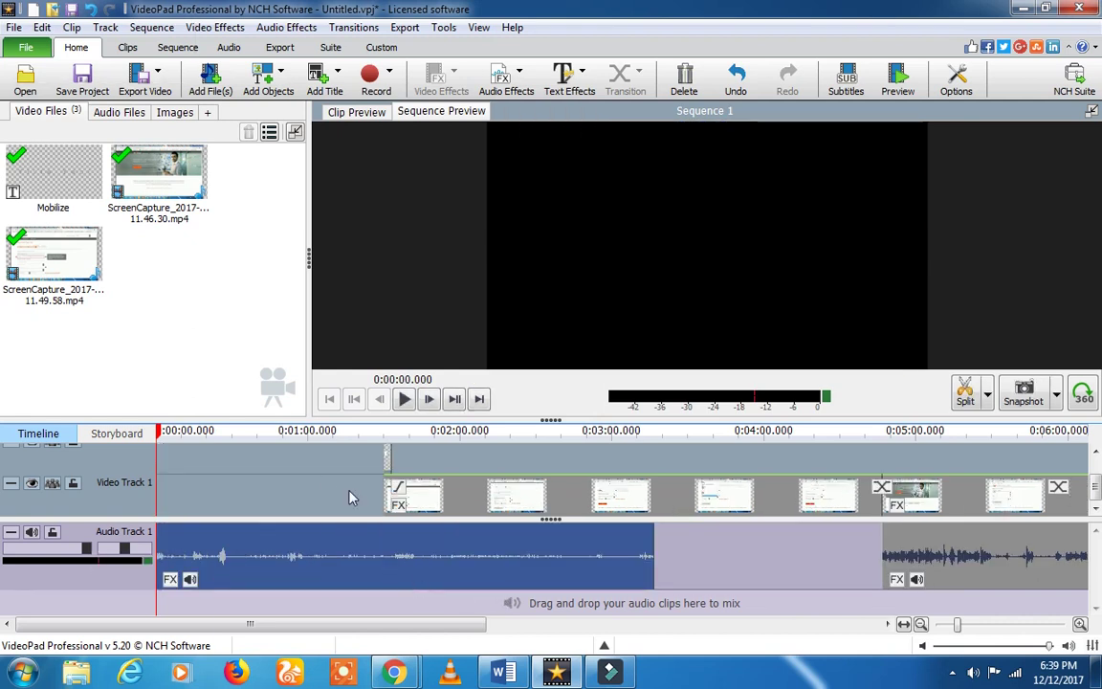
click(544, 615)
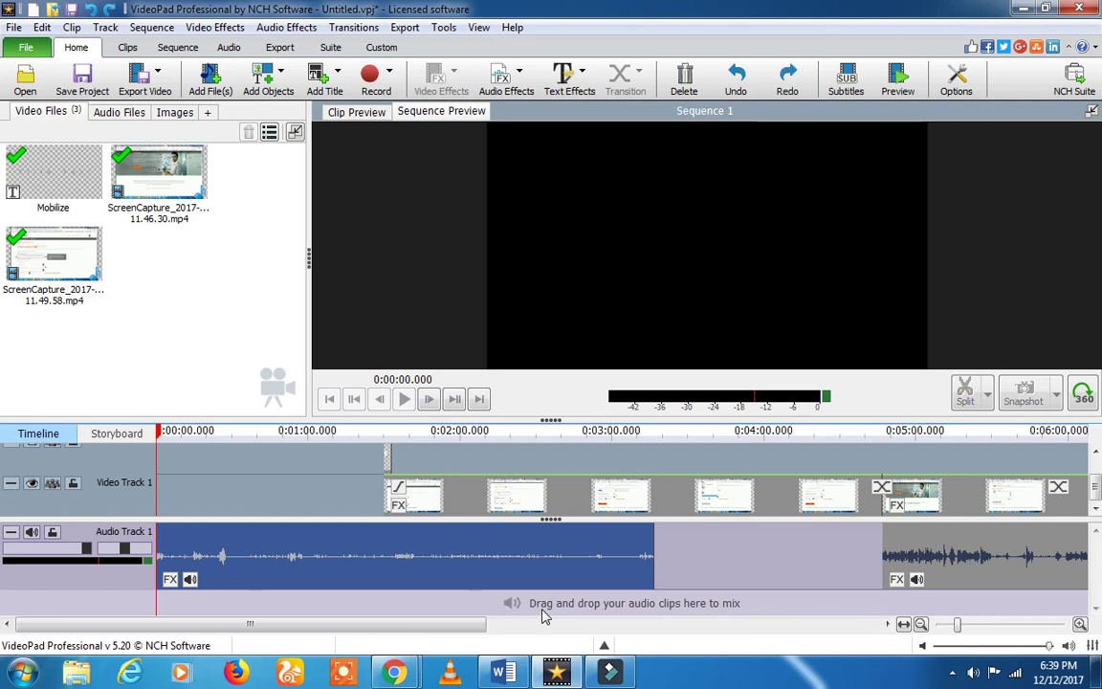
key(ctrl+z)
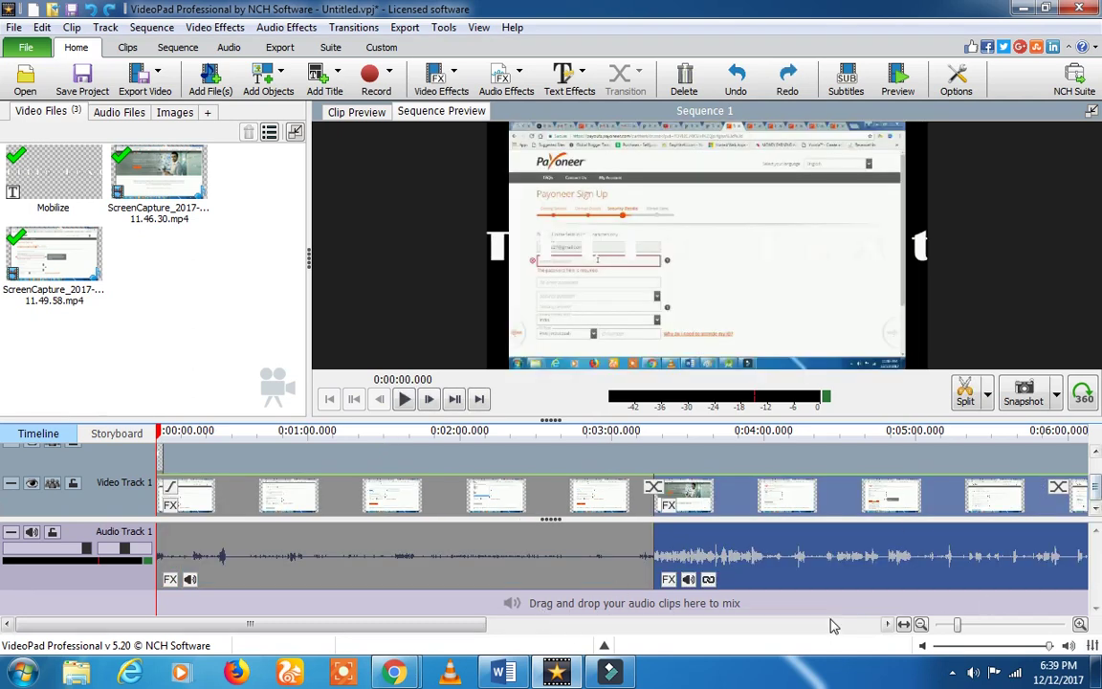
Step: Unlink the second clip's audio and shift both audio clips rightward on Audio Track 1, offsetting the second to 0:03:53.952
click(708, 579)
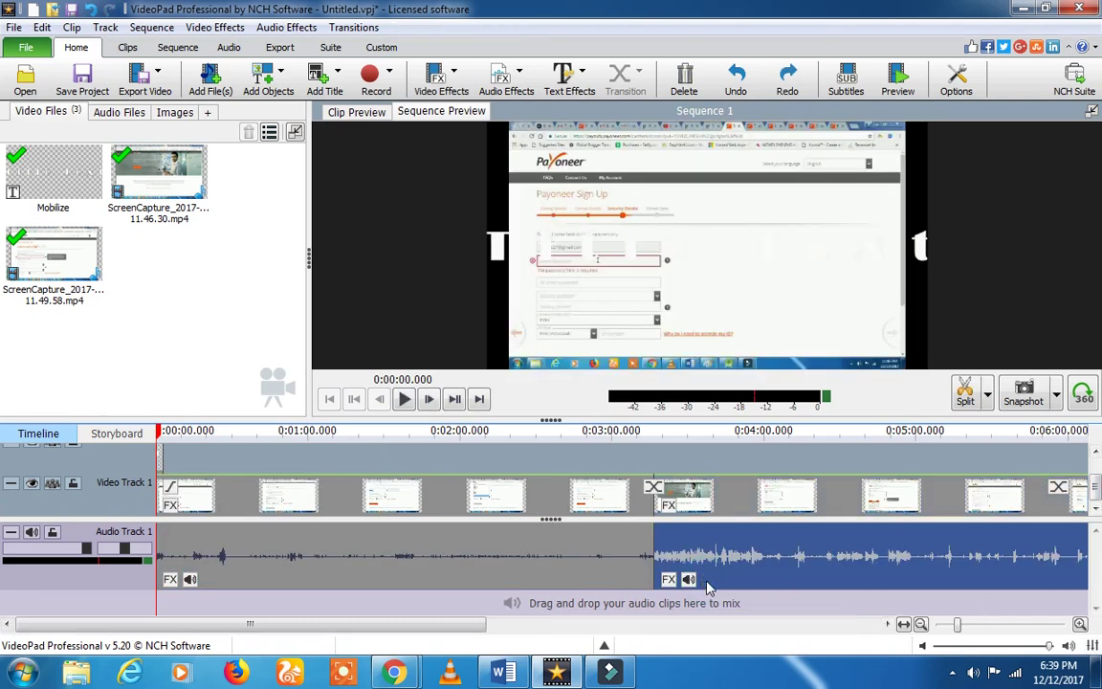
drag(742, 561, 794, 559)
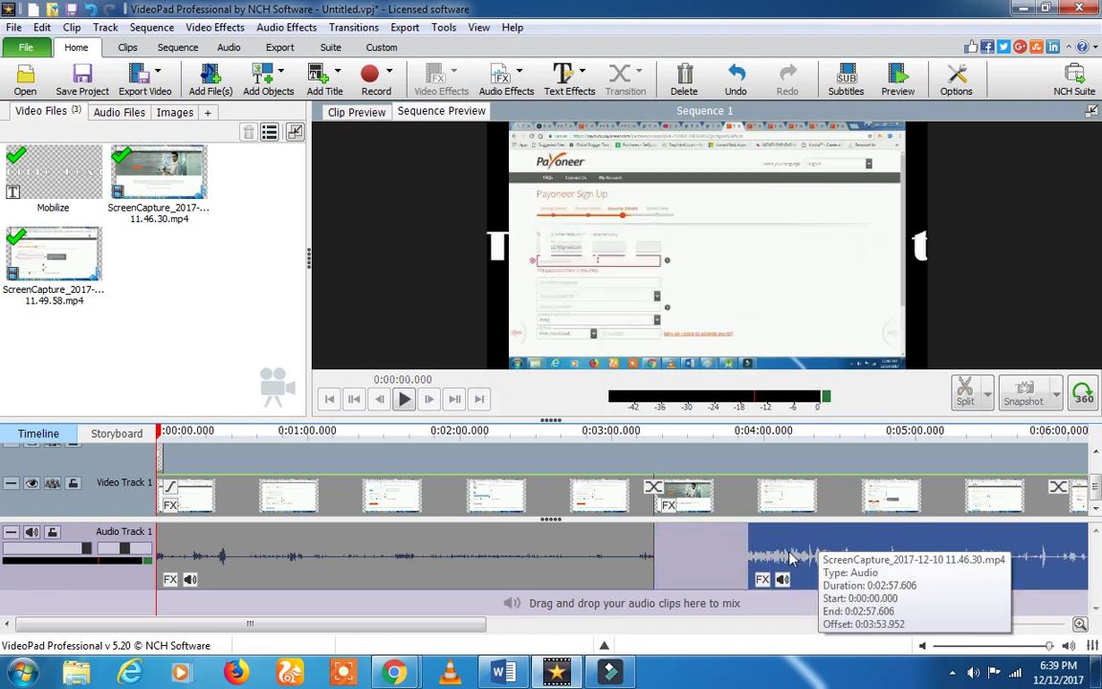
click(536, 558)
drag(605, 567, 685, 566)
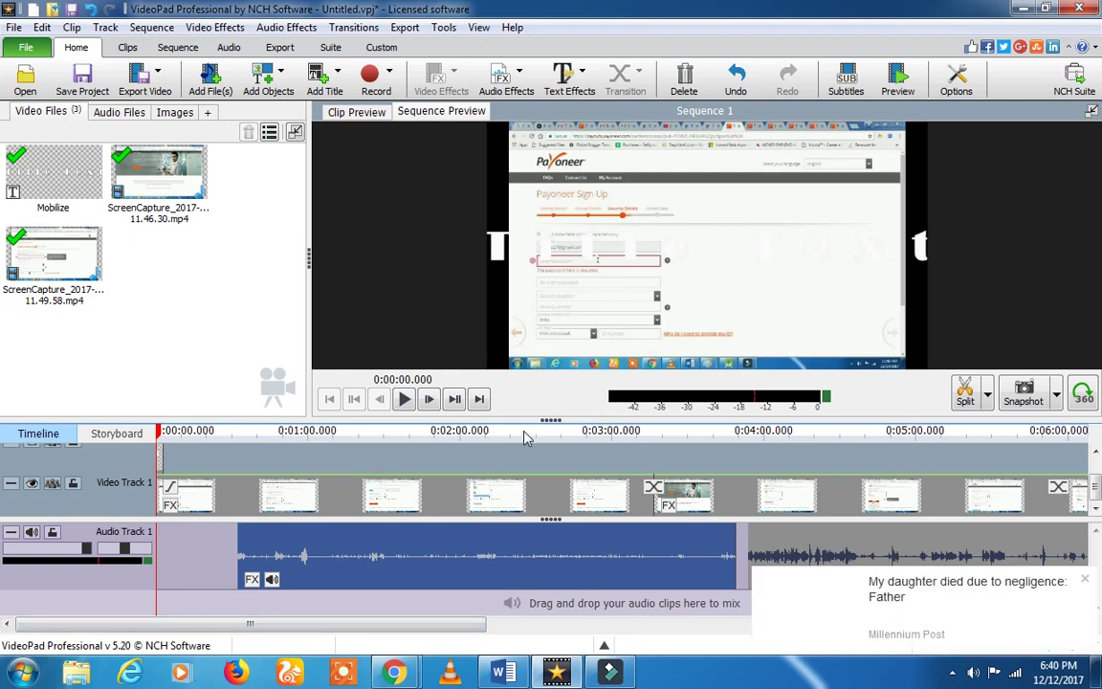
click(1087, 584)
Step: Cut the range from 0:00:43.051 to 0:00:43.057 out of all timeline tracks
drag(955, 622, 1061, 624)
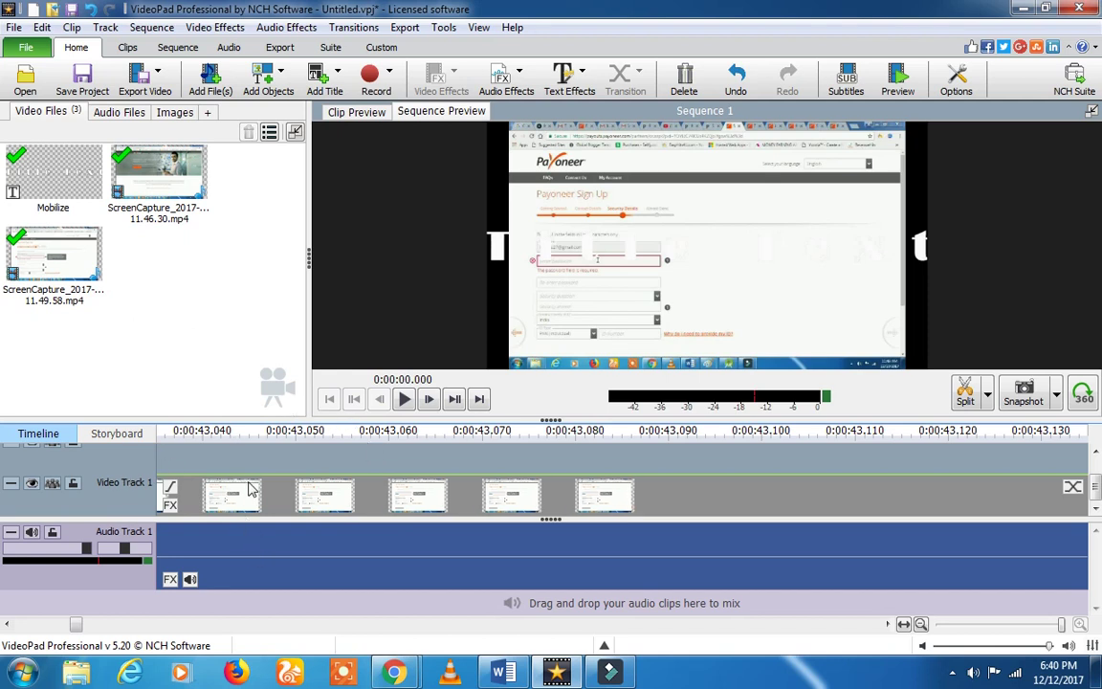
click(305, 442)
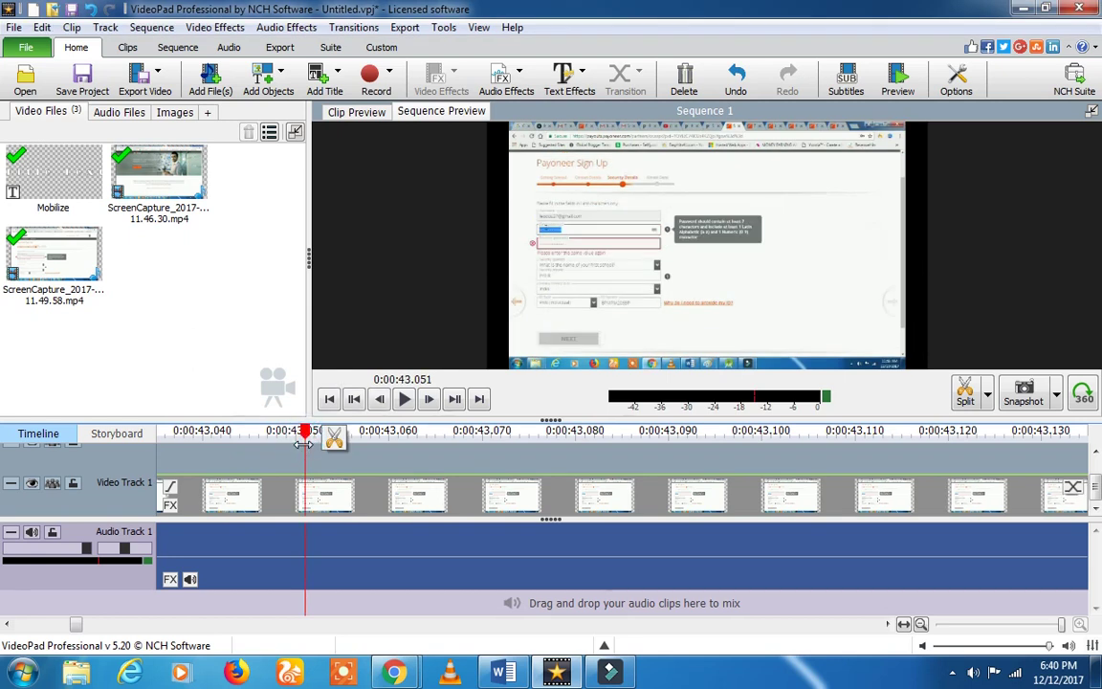
drag(304, 442, 361, 442)
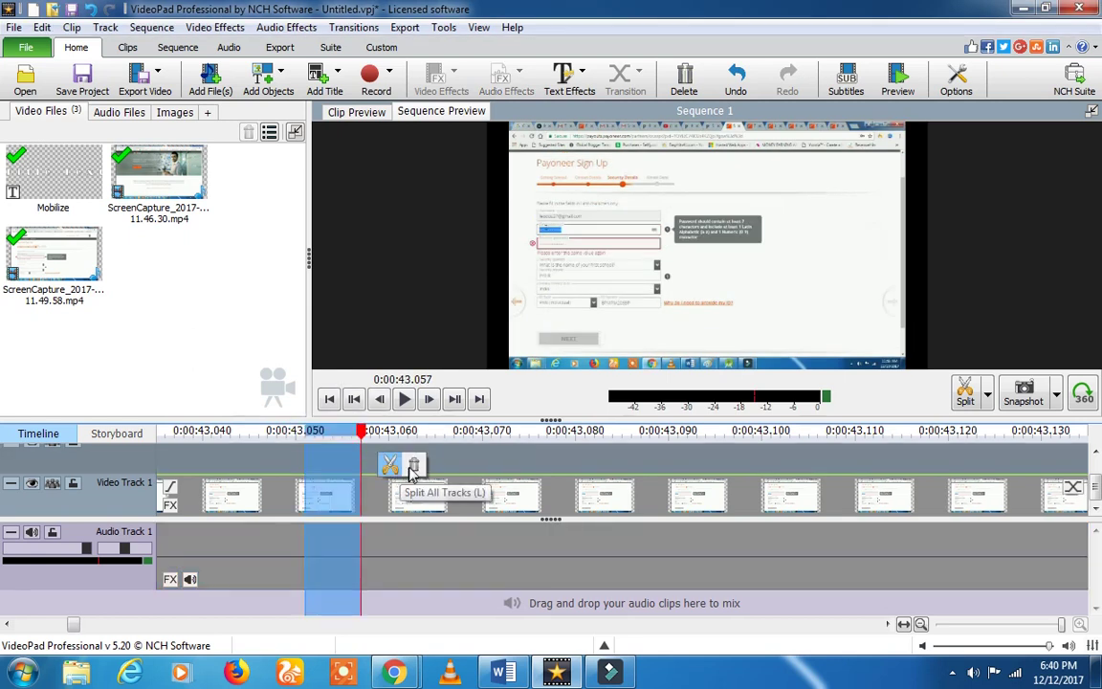
click(413, 466)
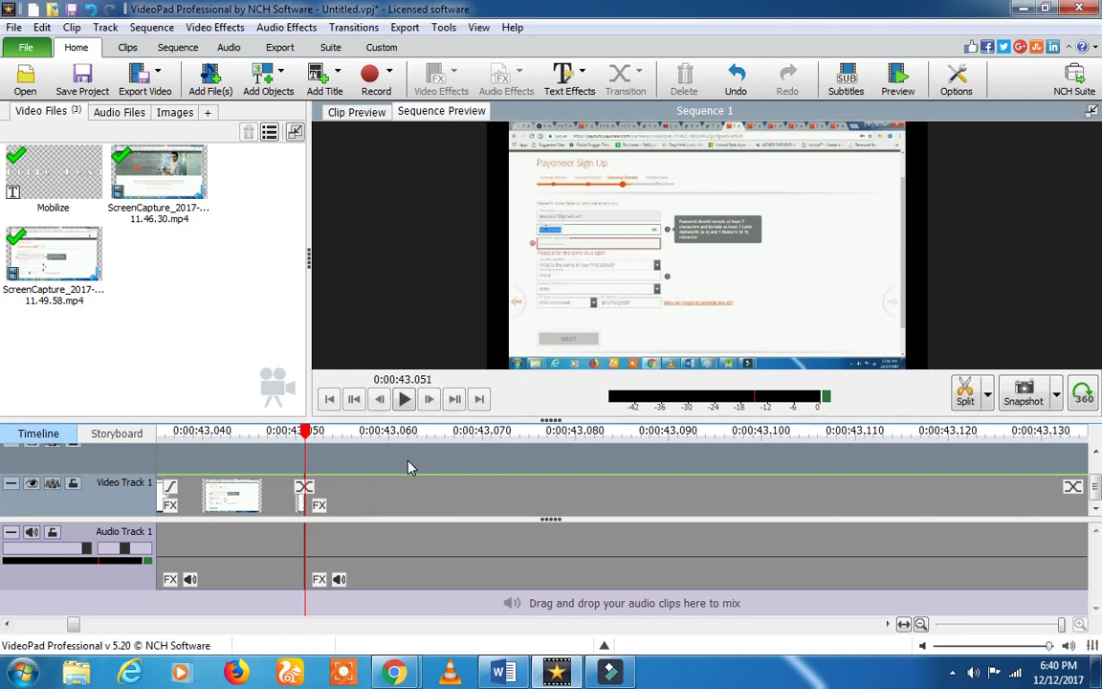
click(278, 454)
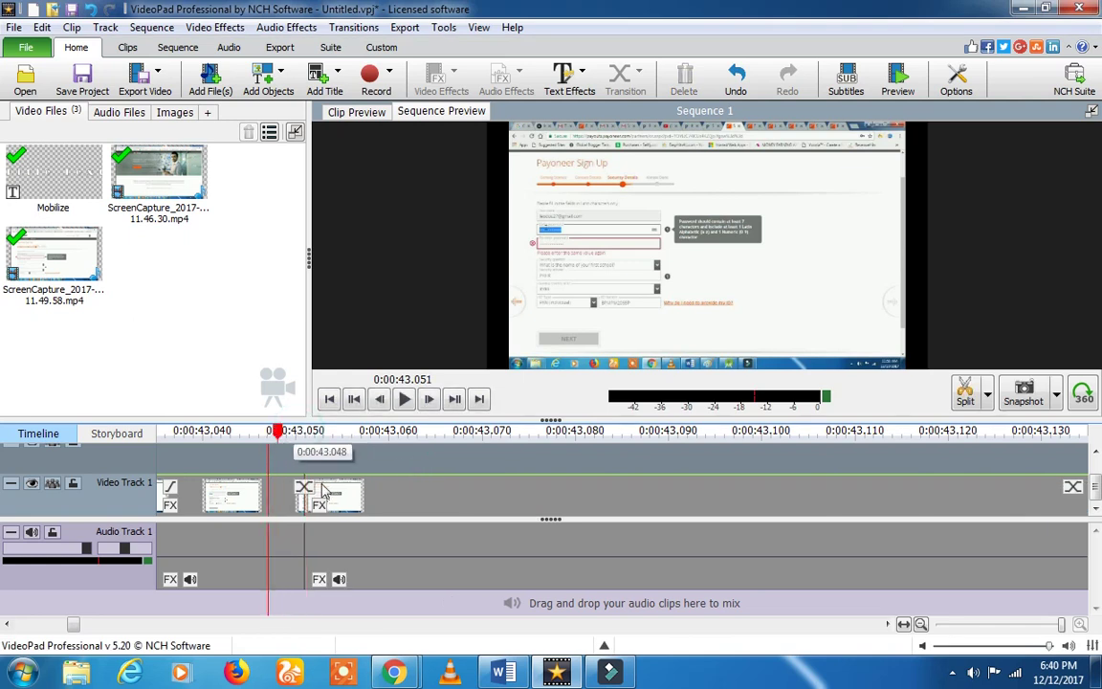
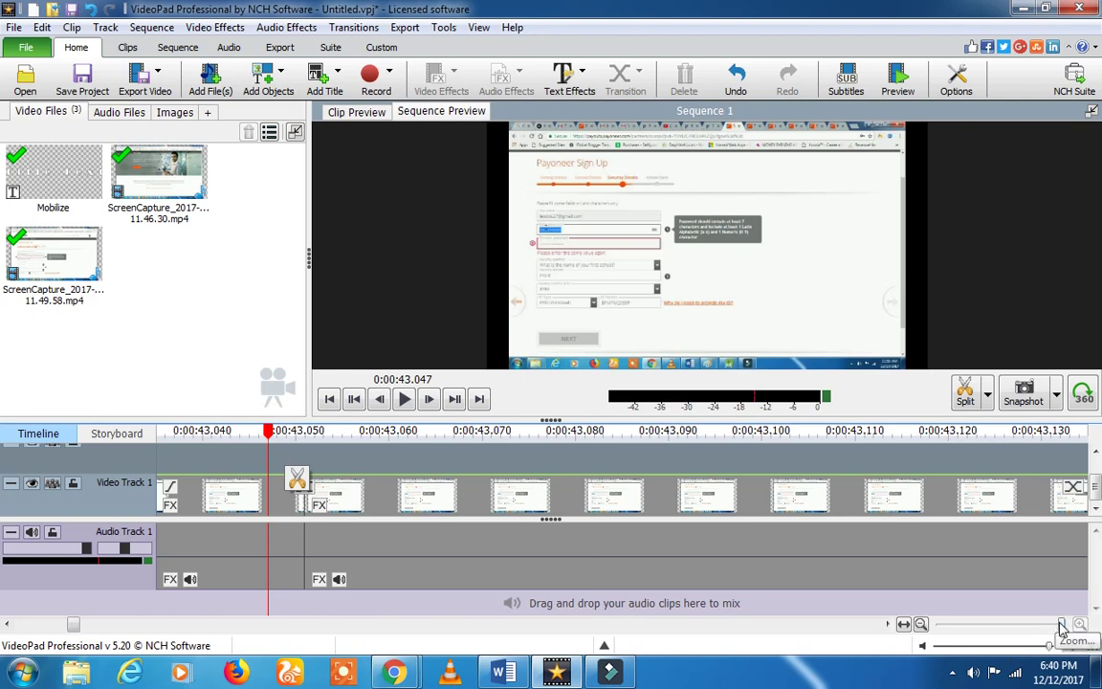
Step: Move the second audio clip to the end of the video and cut out its section from 0:07:19.952 to 0:07:35.077
drag(1065, 624, 942, 626)
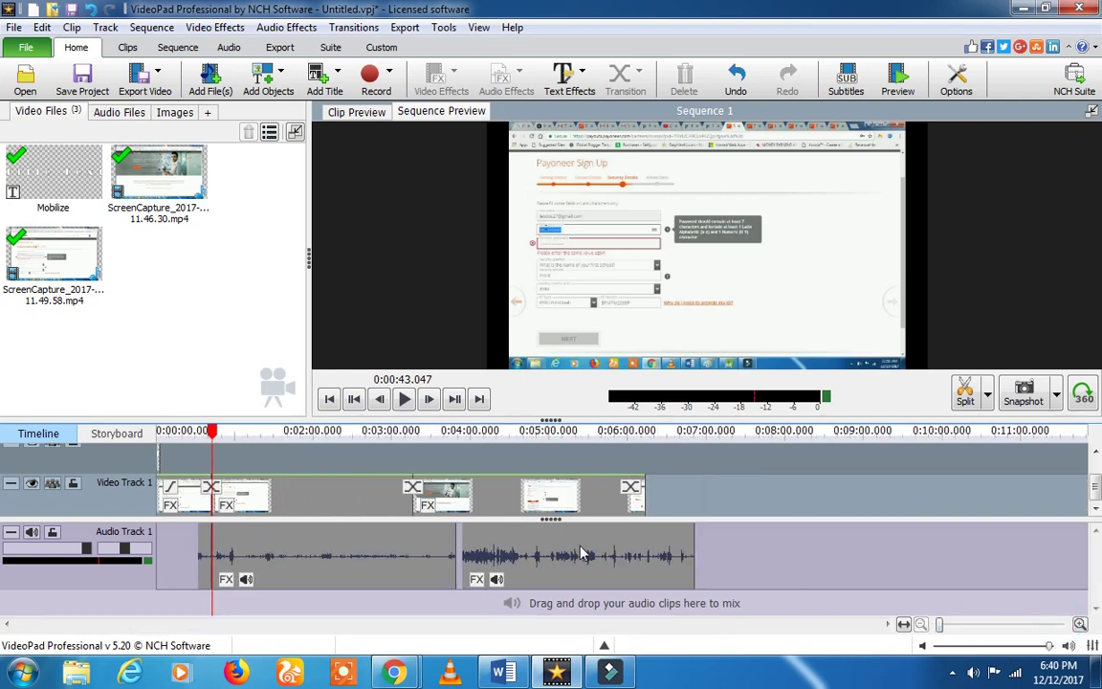
drag(637, 556, 839, 546)
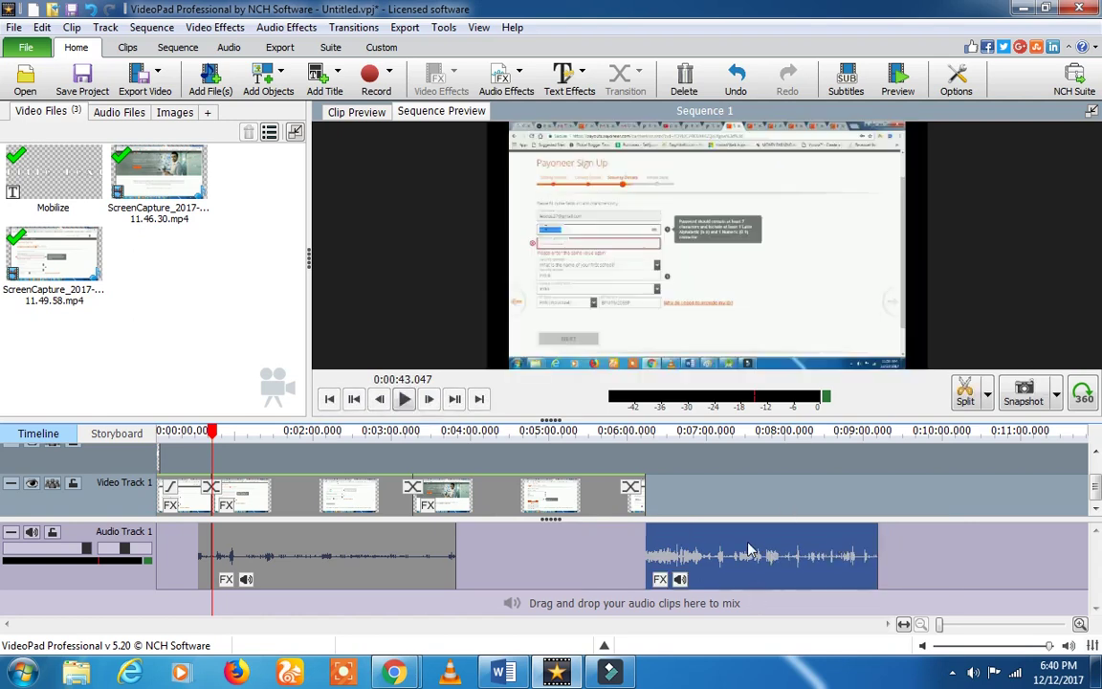
click(733, 444)
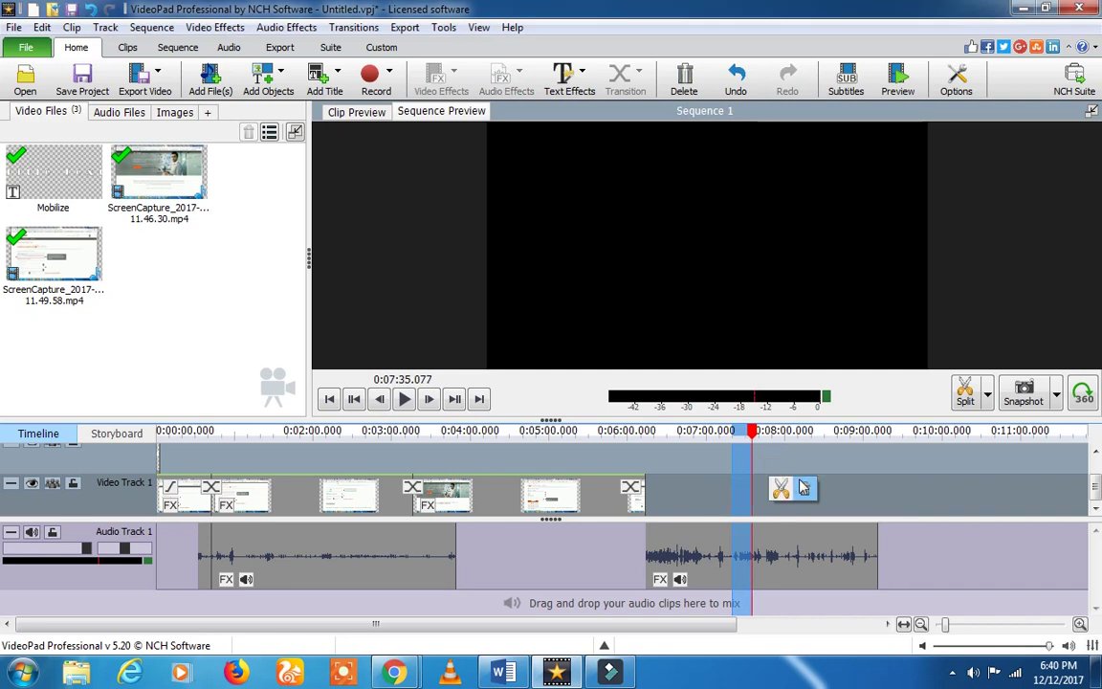
click(782, 489)
Step: Move both pieces of the second audio clip back behind the first audio clip and close the gap before the last video piece
drag(661, 560, 588, 572)
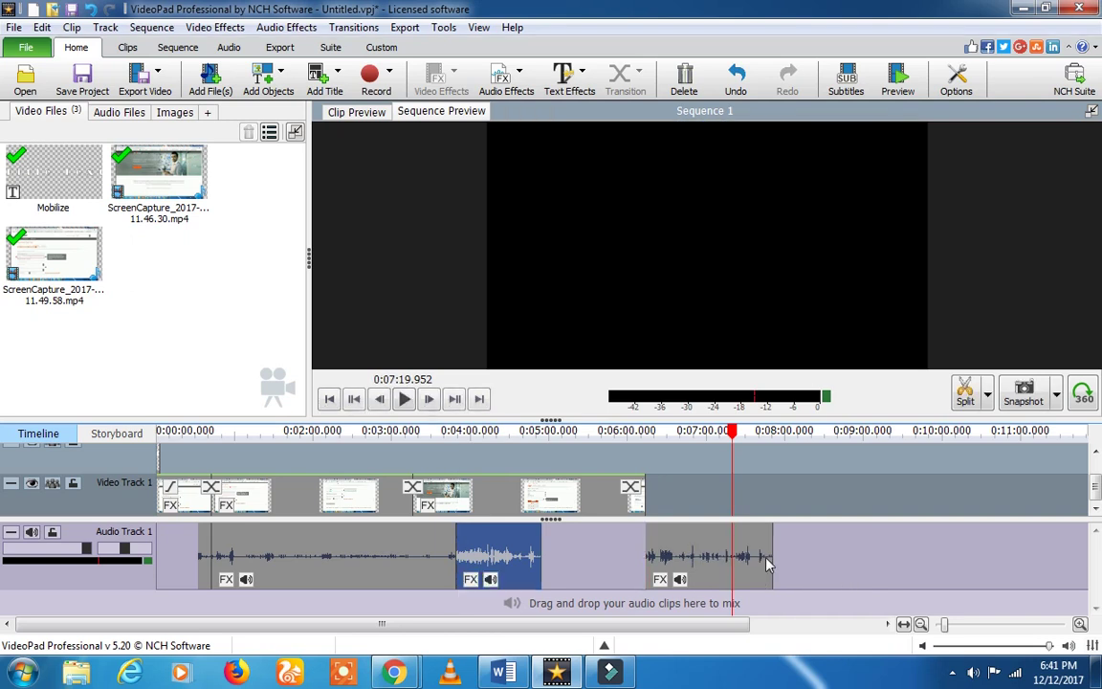
drag(681, 551, 557, 555)
drag(718, 502, 588, 506)
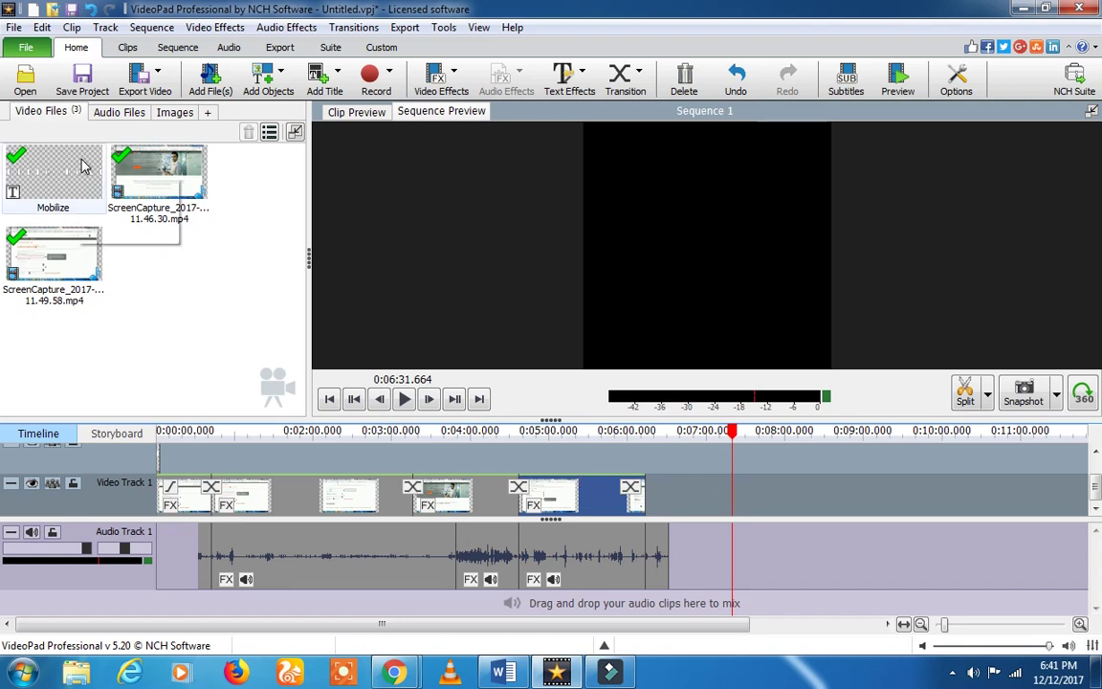
Step: Open the text settings of the Mobilize title clip on Video Track 3 for review, and close them without changes
mouse_move(82, 166)
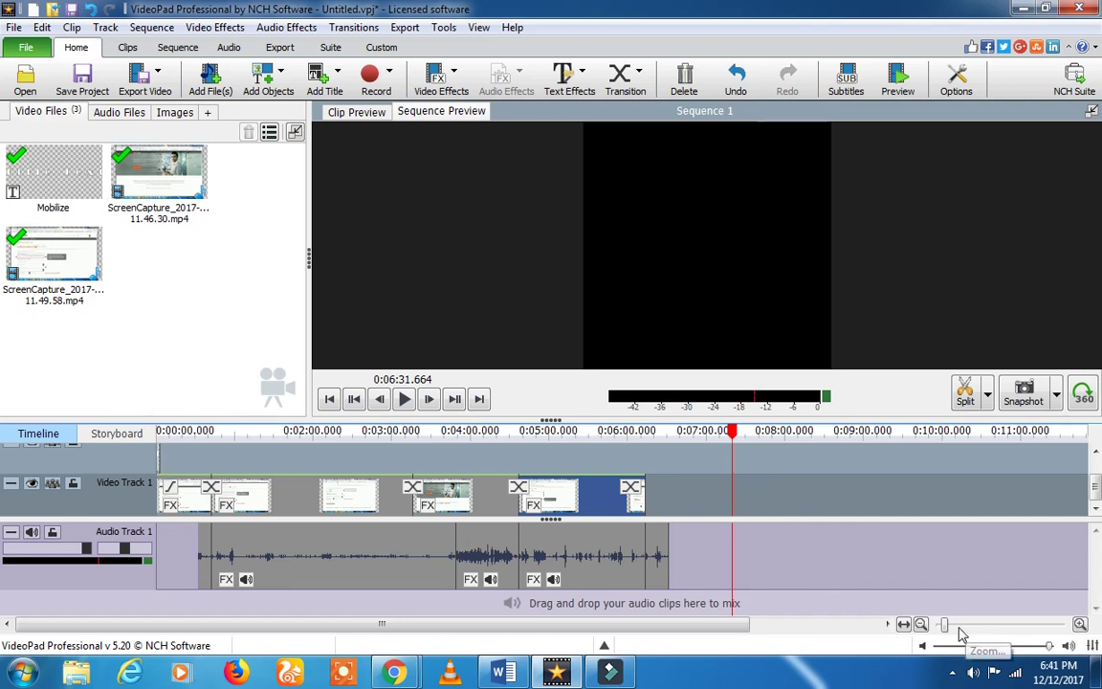
drag(946, 626, 1043, 624)
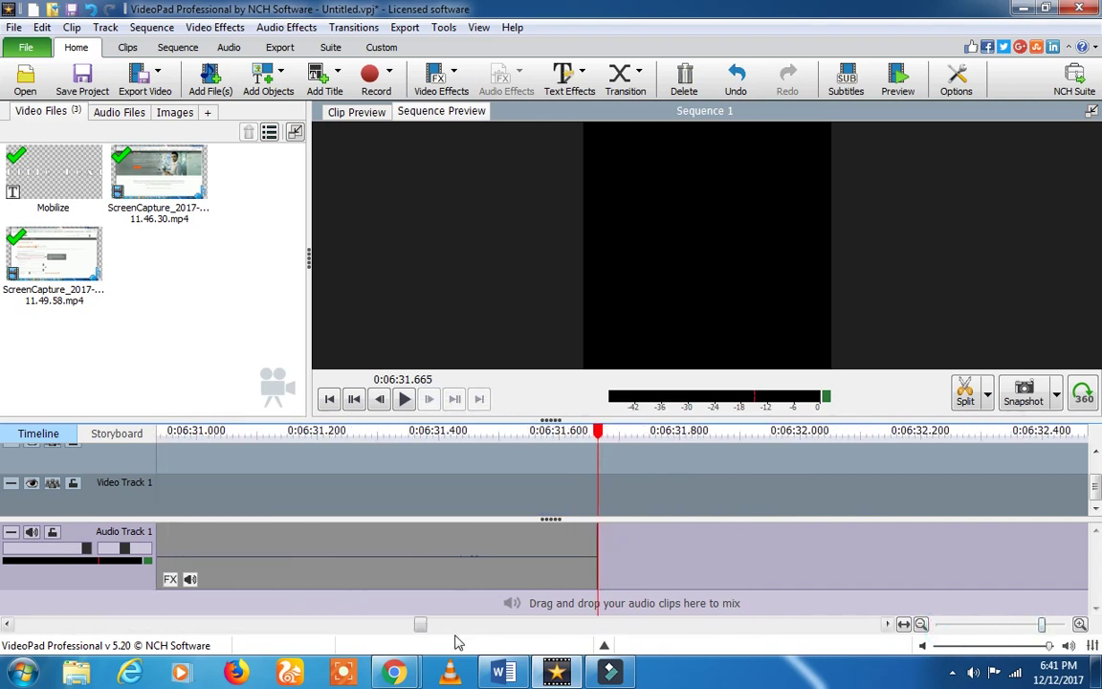
drag(426, 634, 5, 647)
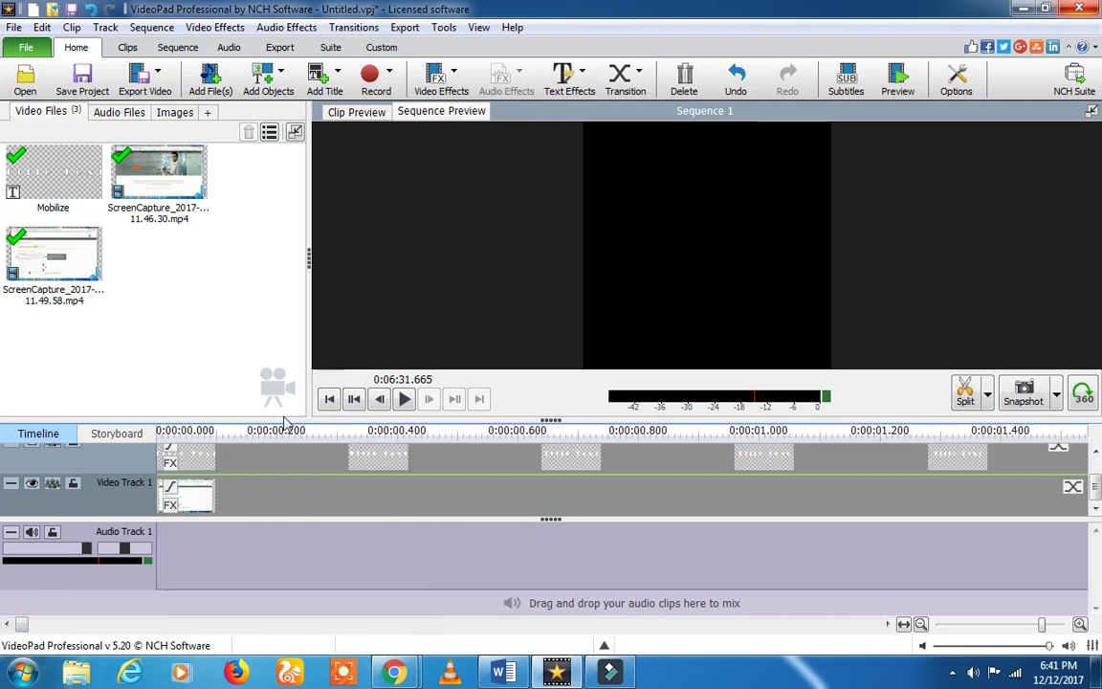
click(202, 447)
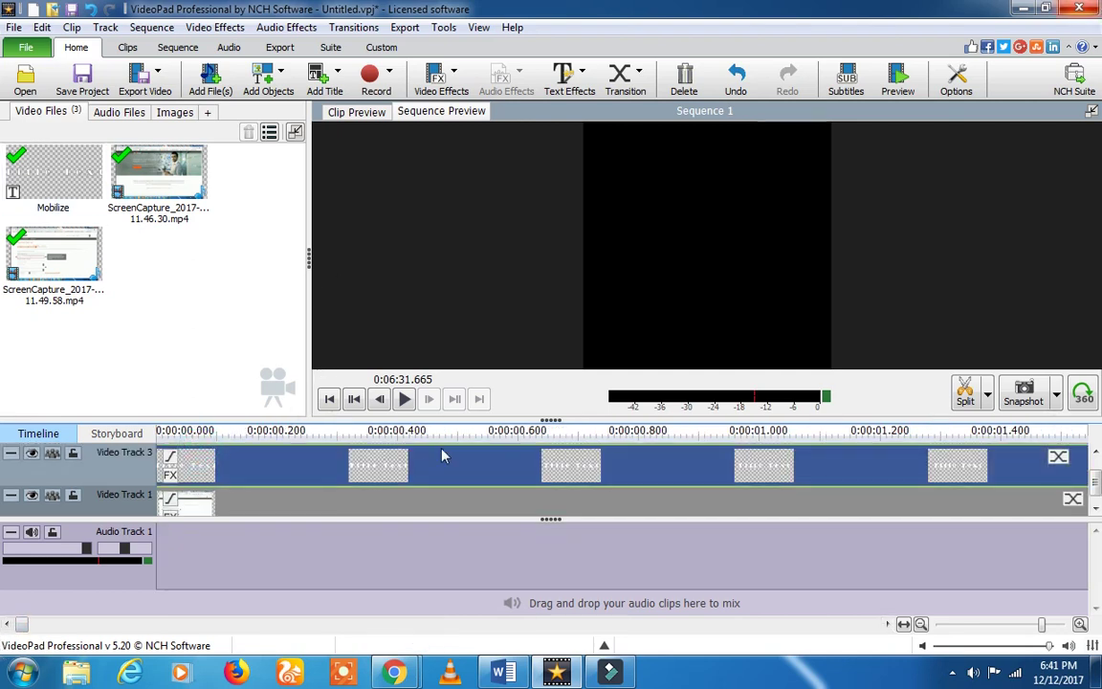
click(192, 467)
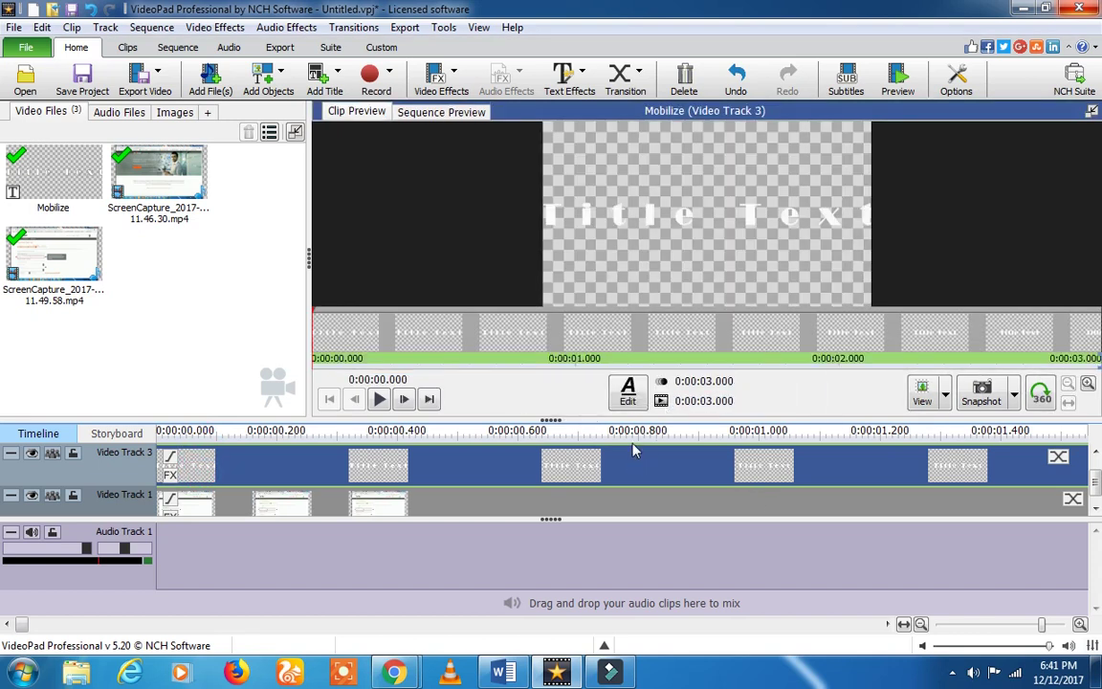
click(631, 392)
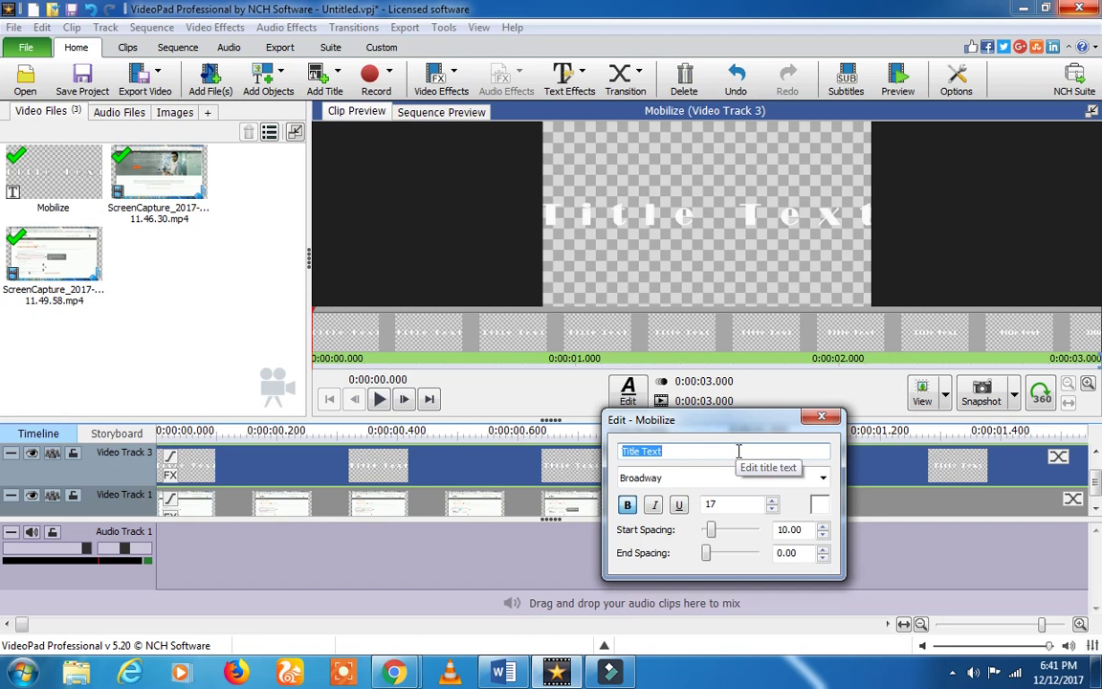
click(822, 419)
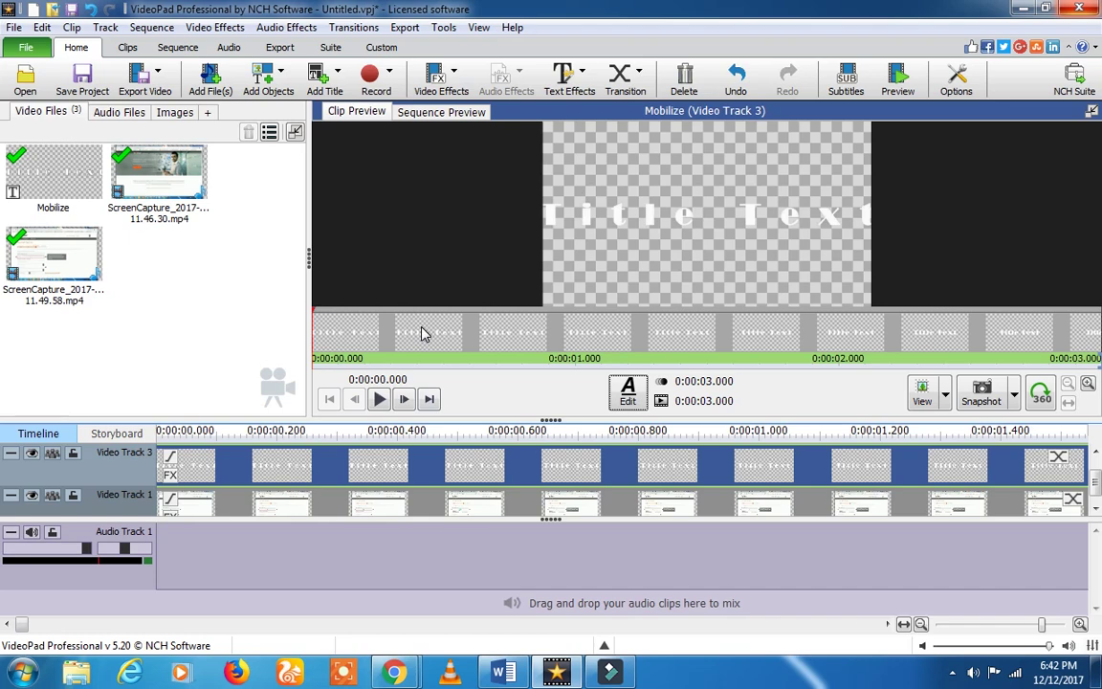
Step: Switch to Filmora and add the Opener 1 title twice between the two screen-capture clips and once on the text track below
click(617, 675)
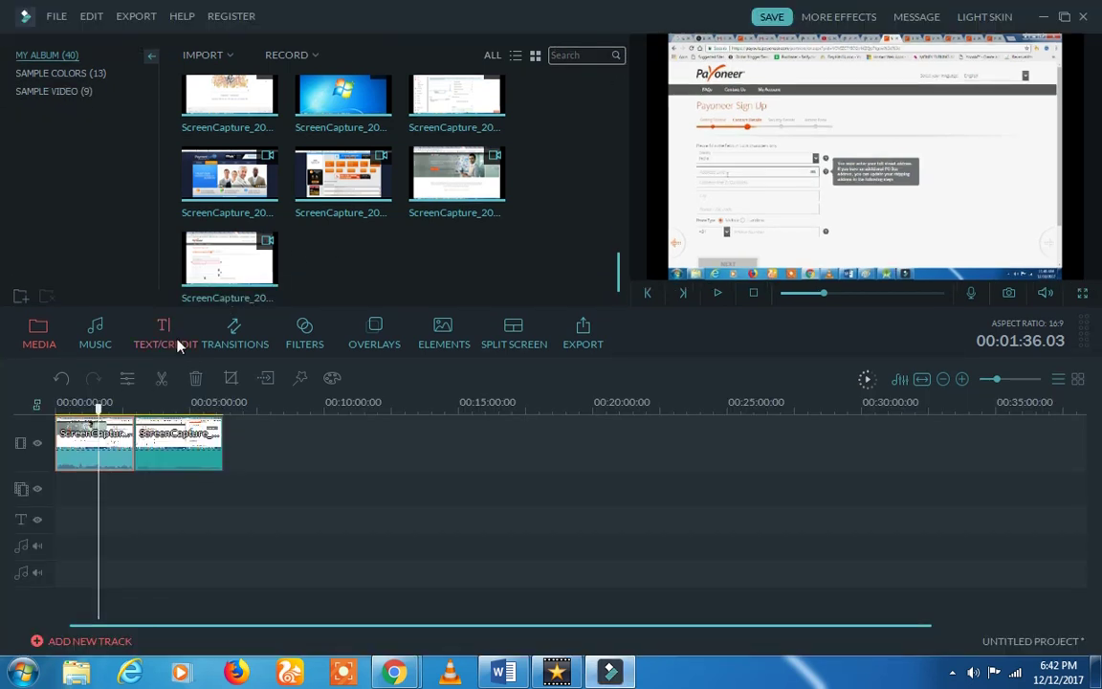
click(165, 339)
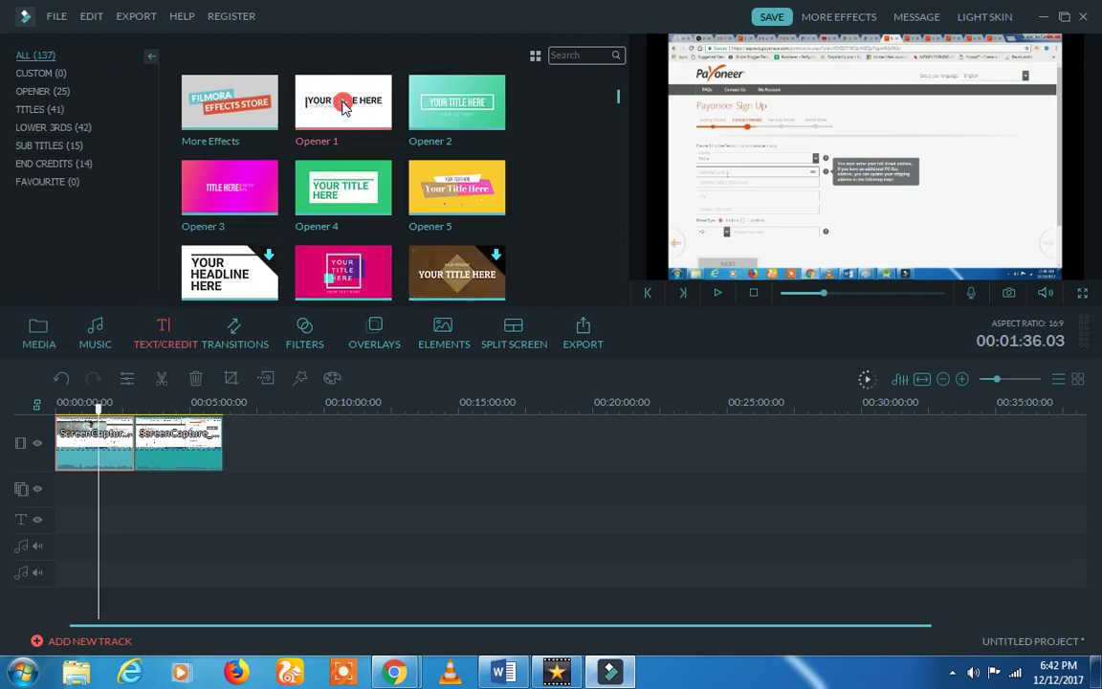
click(343, 108)
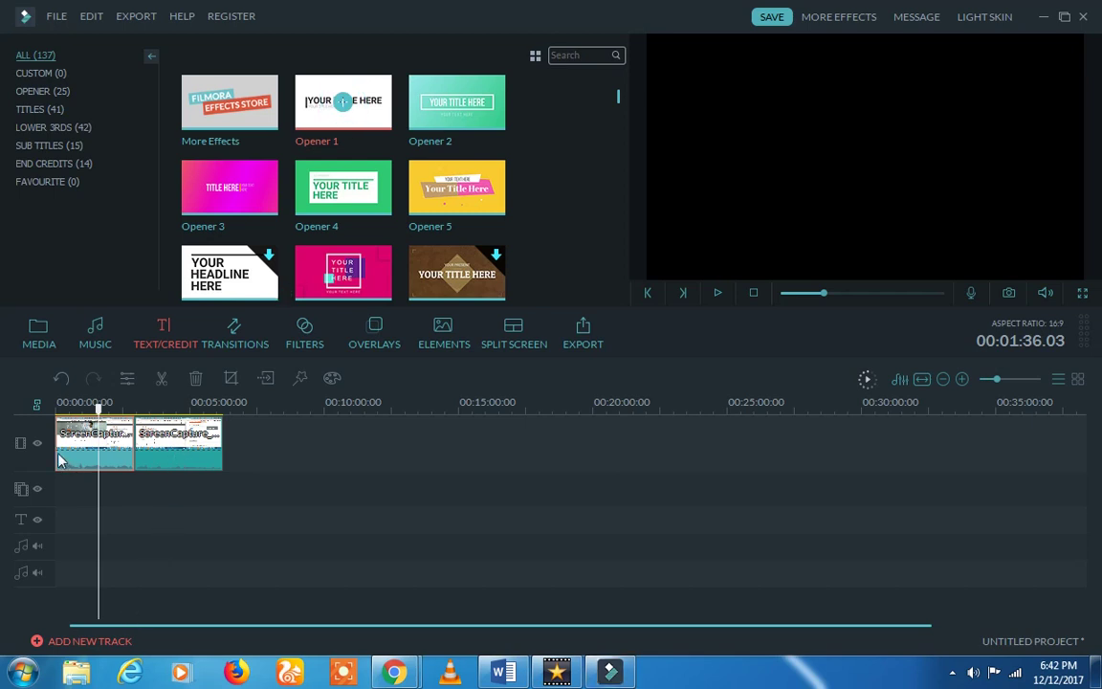
key(Down)
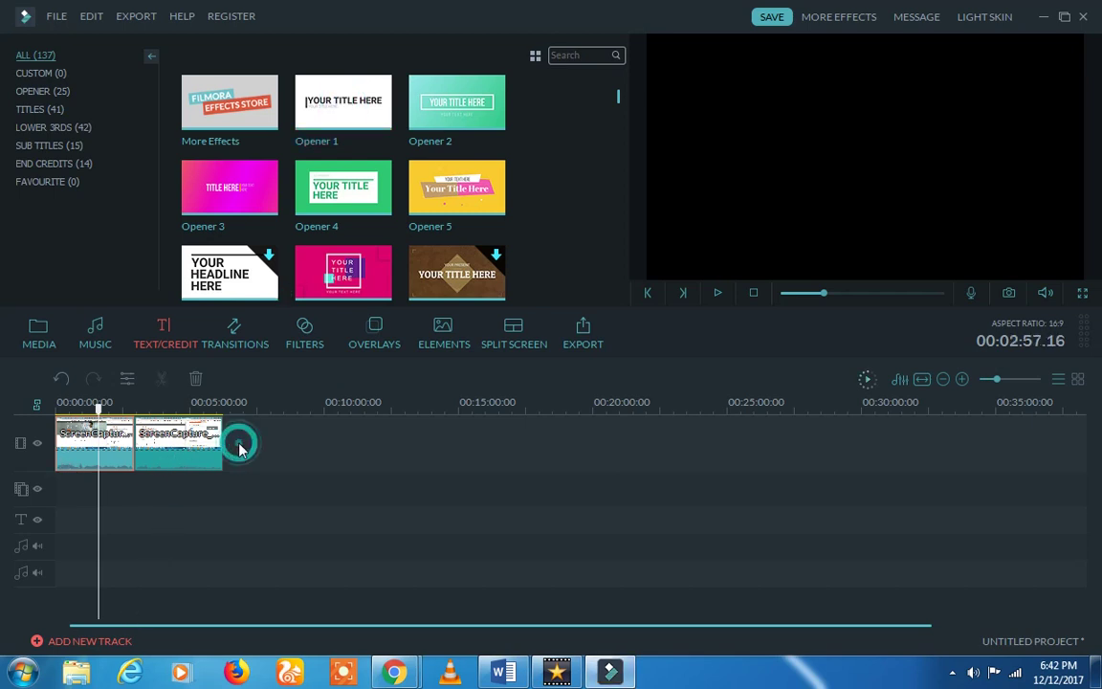
click(359, 111)
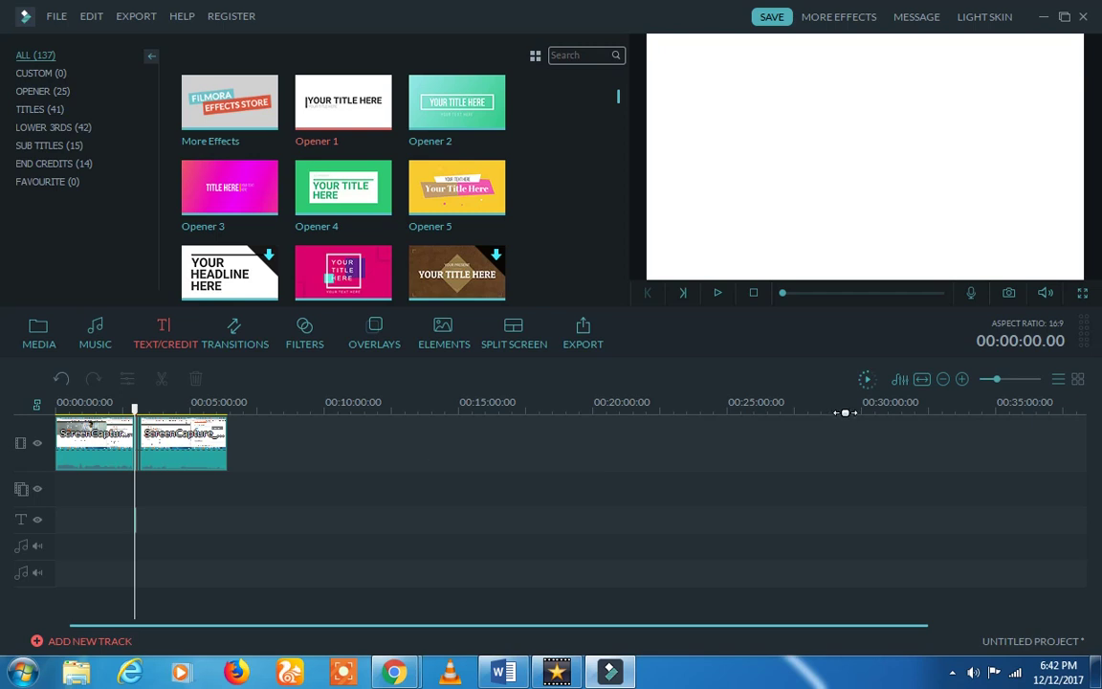
Step: Try deleting the large title text in the text-track Opener 1 clip's advanced text editor, and discard the changes
mouse_move(996, 383)
mouse_down()
mouse_move(1027, 385)
mouse_move(1017, 381)
mouse_up()
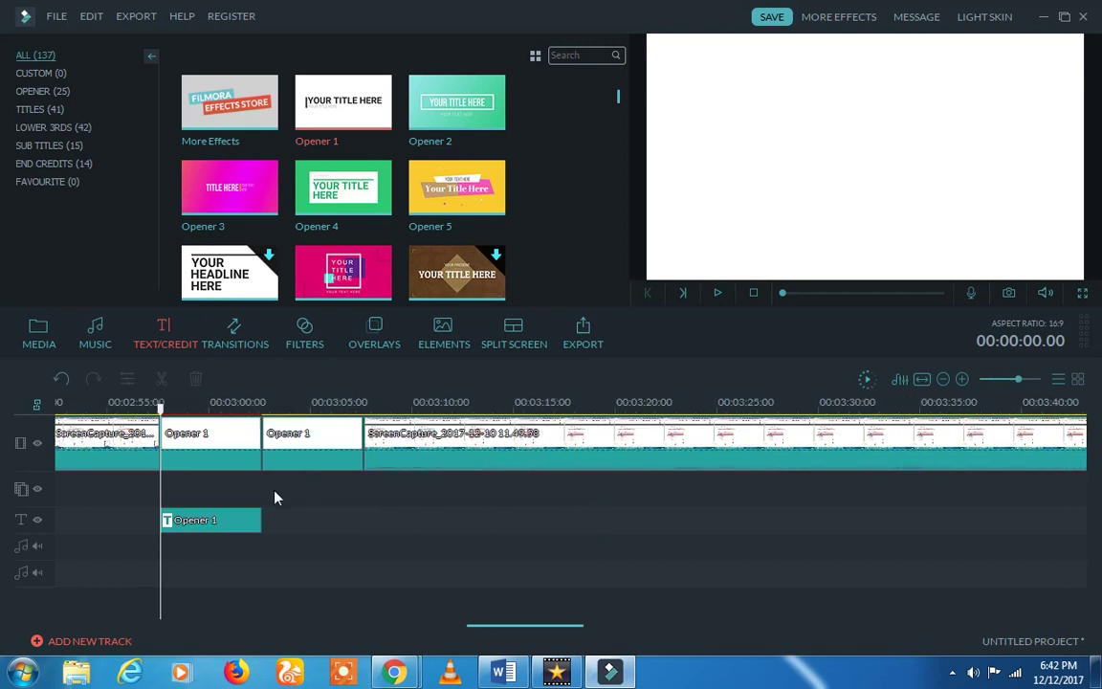
click(228, 519)
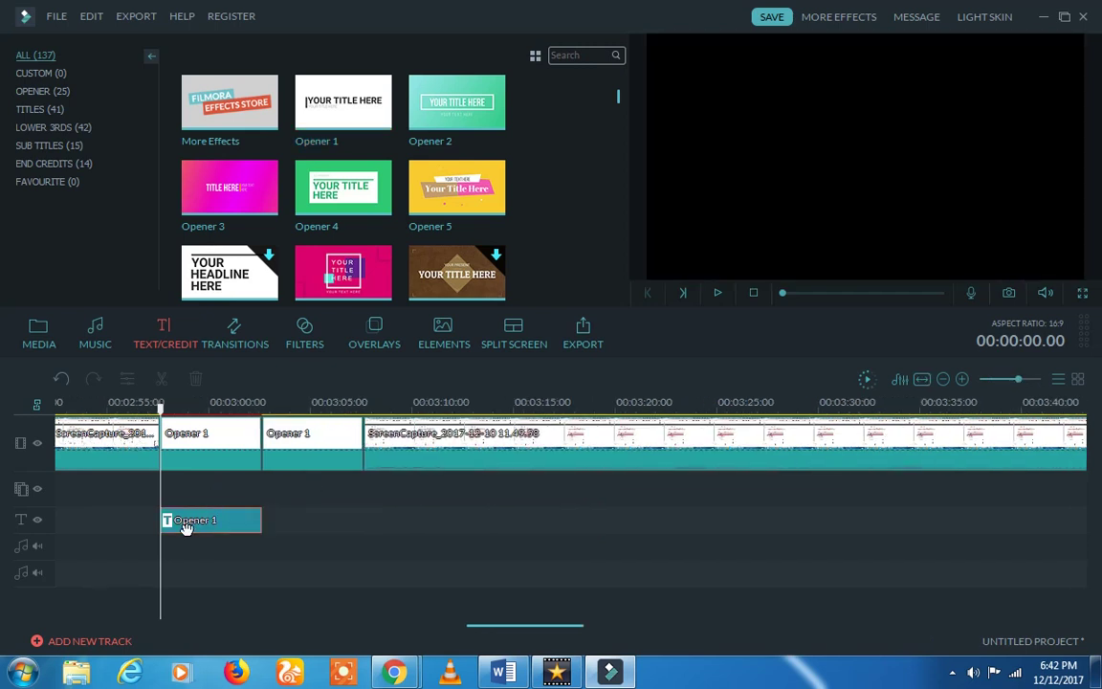
click(198, 438)
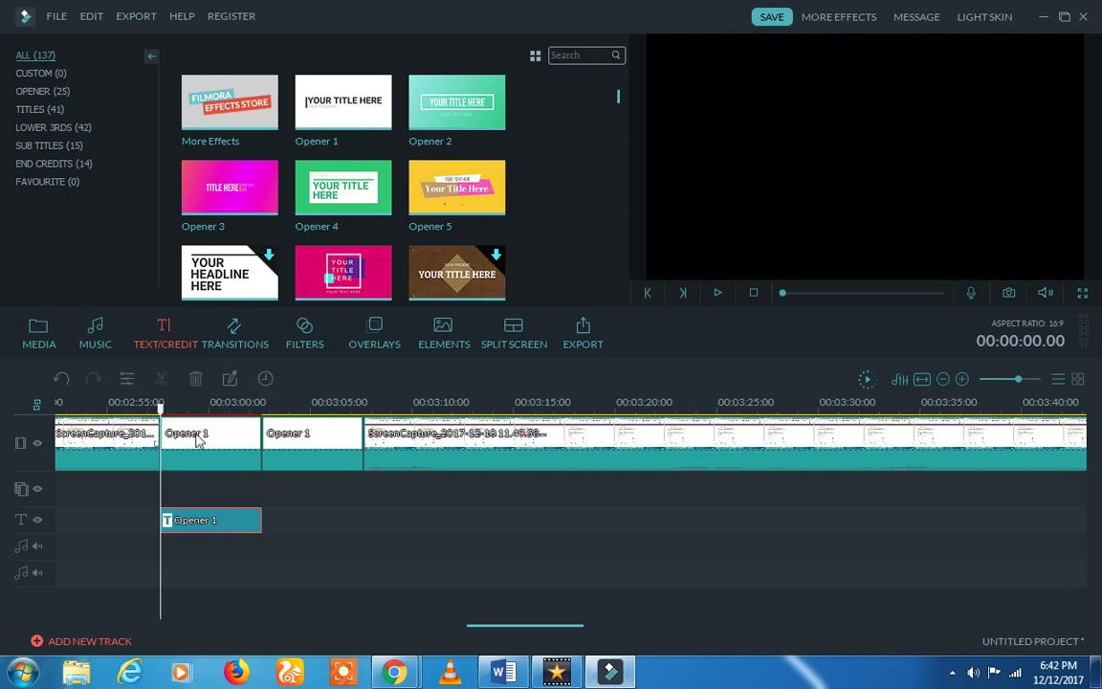
click(229, 381)
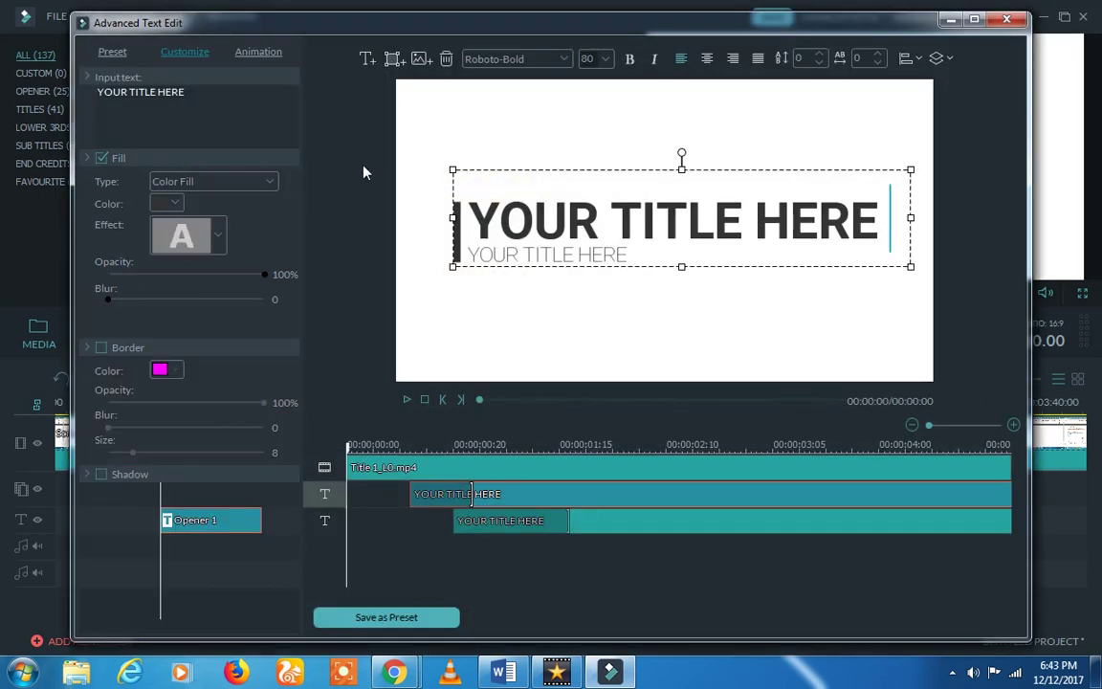
click(445, 59)
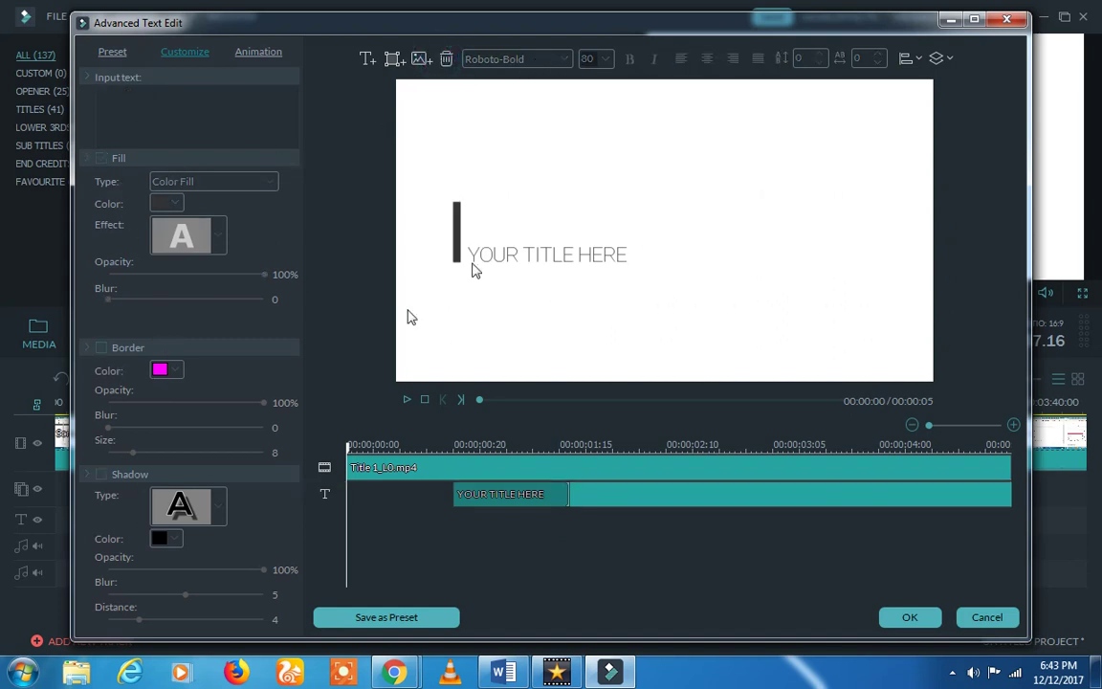
click(1006, 19)
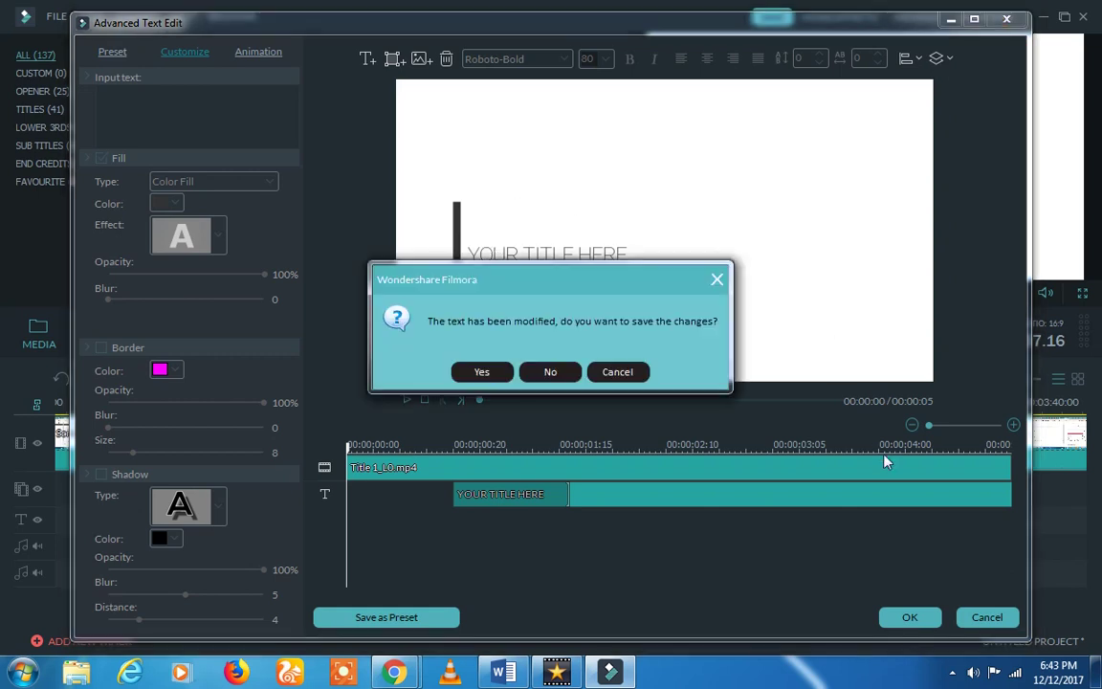
click(551, 374)
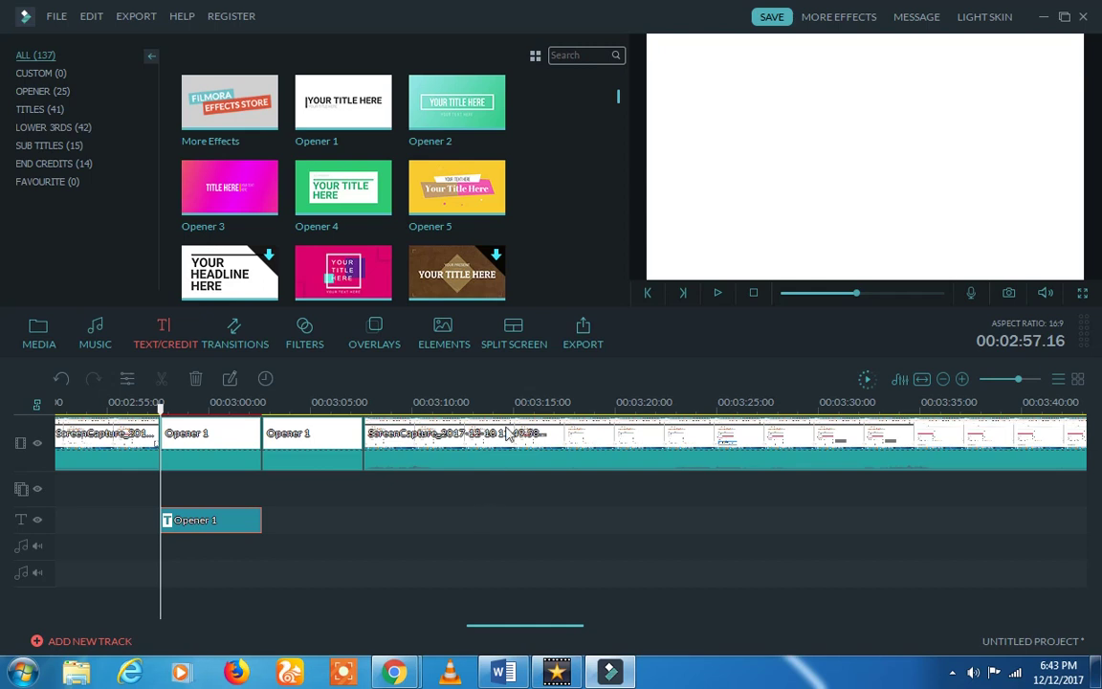
Step: Set the brightness to -10 and the contrast to 9 for the screen-capture clip after the Opener 1 titles
click(364, 401)
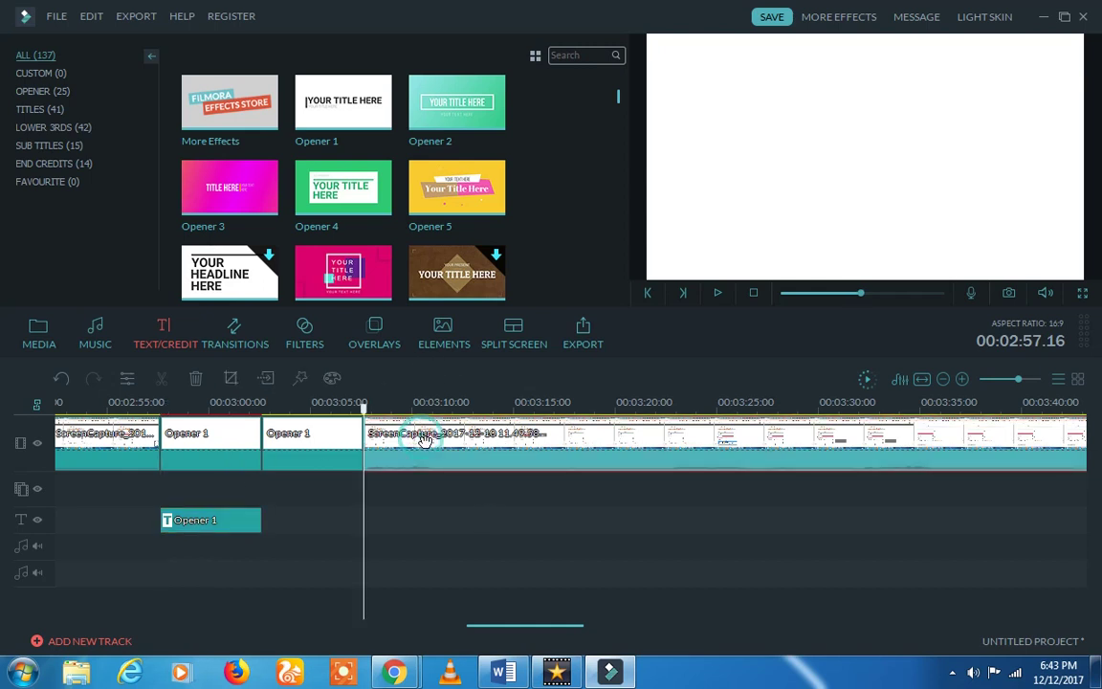
double_click(501, 436)
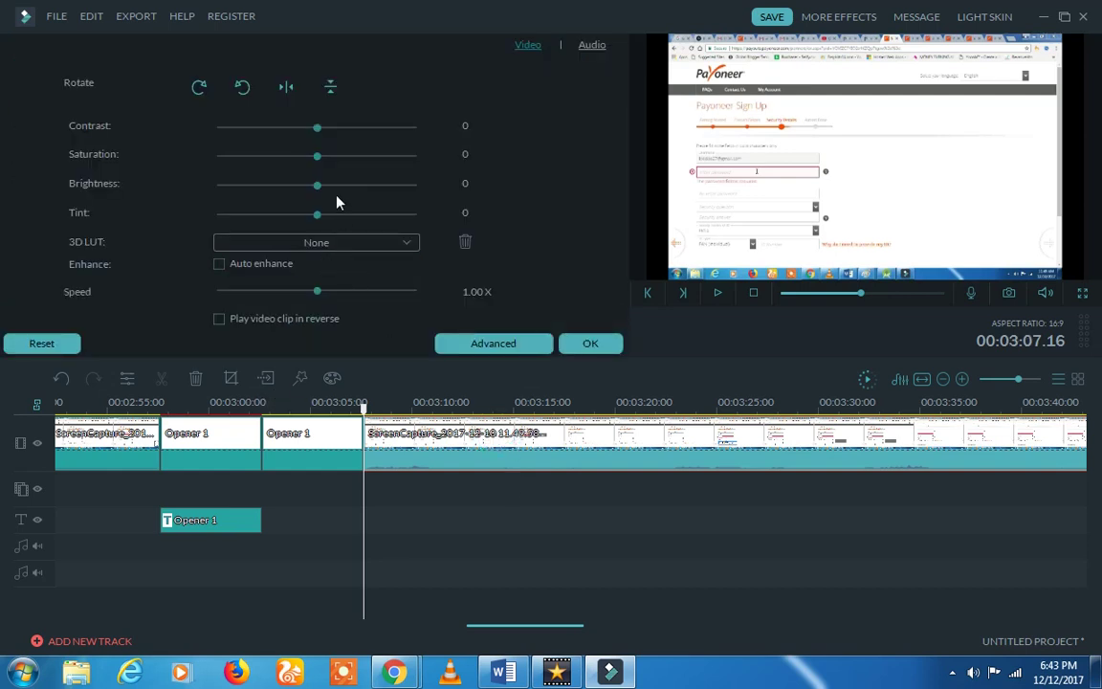
mouse_move(319, 185)
mouse_down()
mouse_move(357, 186)
mouse_move(308, 190)
mouse_up()
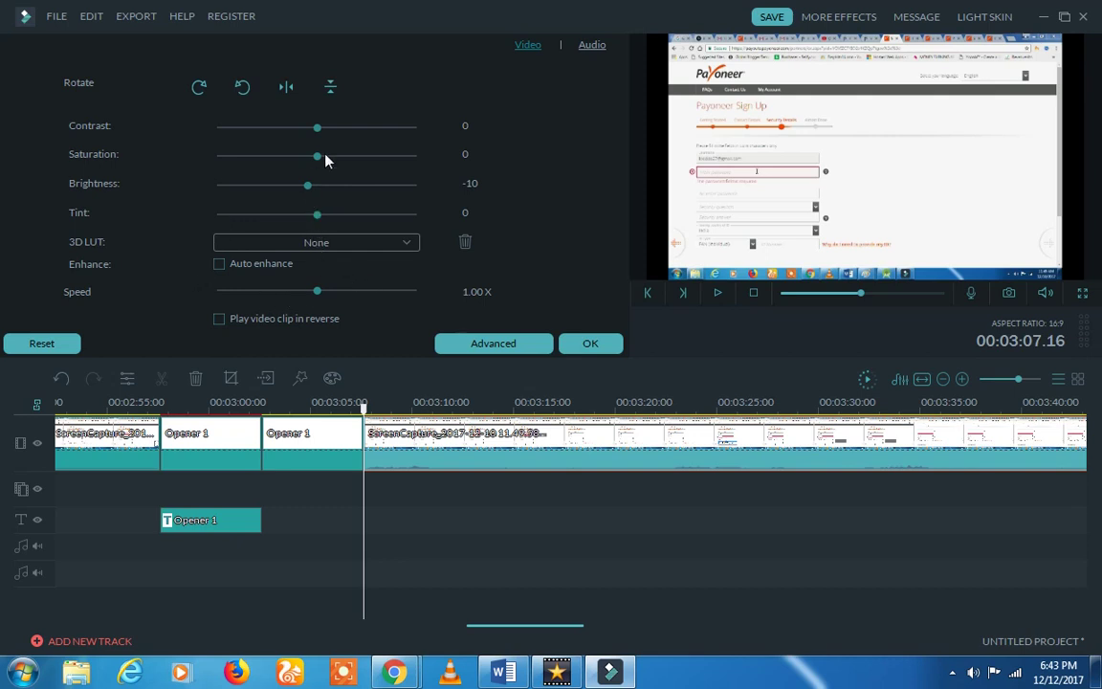
mouse_move(315, 134)
mouse_down()
mouse_move(279, 135)
mouse_move(354, 137)
mouse_move(326, 140)
mouse_up()
click(557, 673)
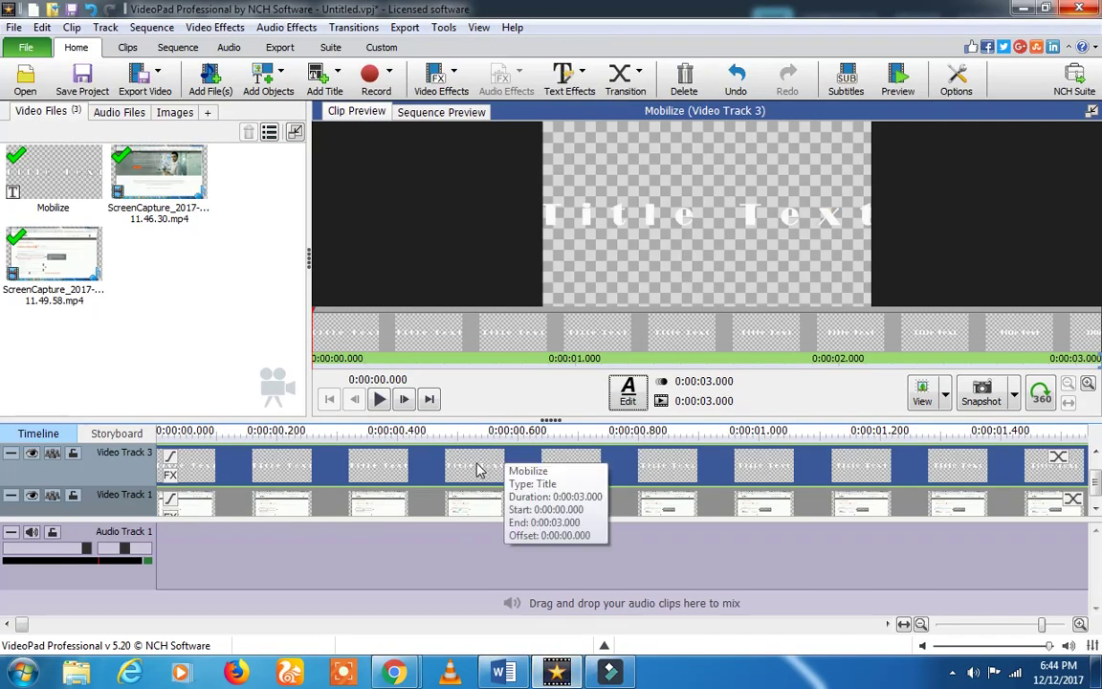
click(609, 673)
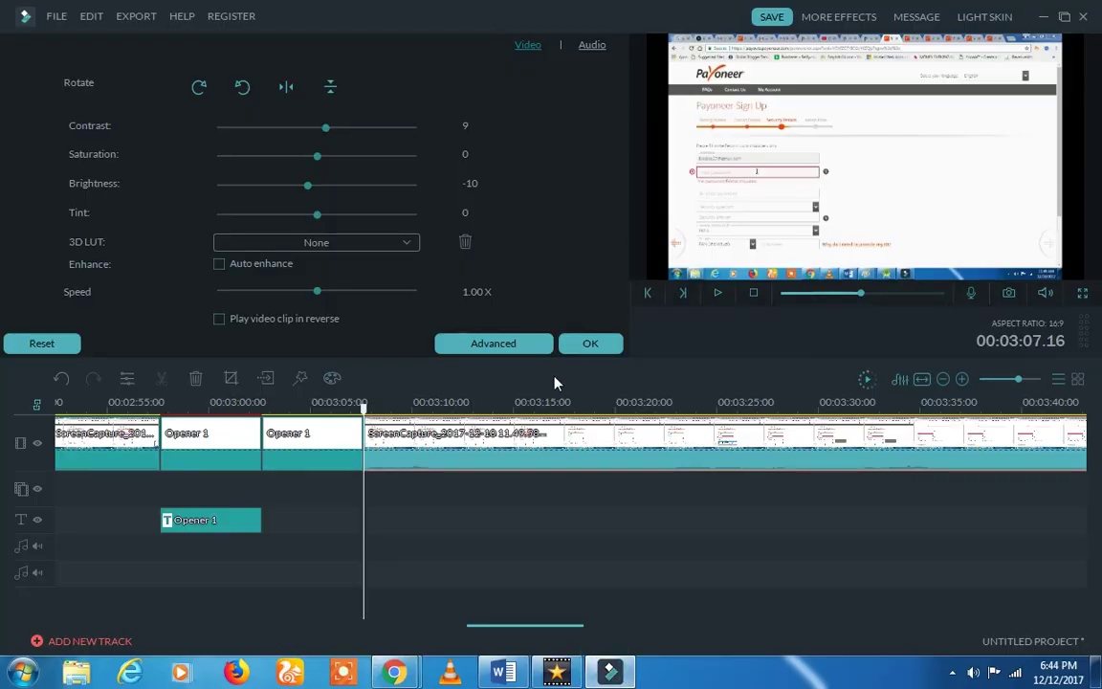
click(586, 343)
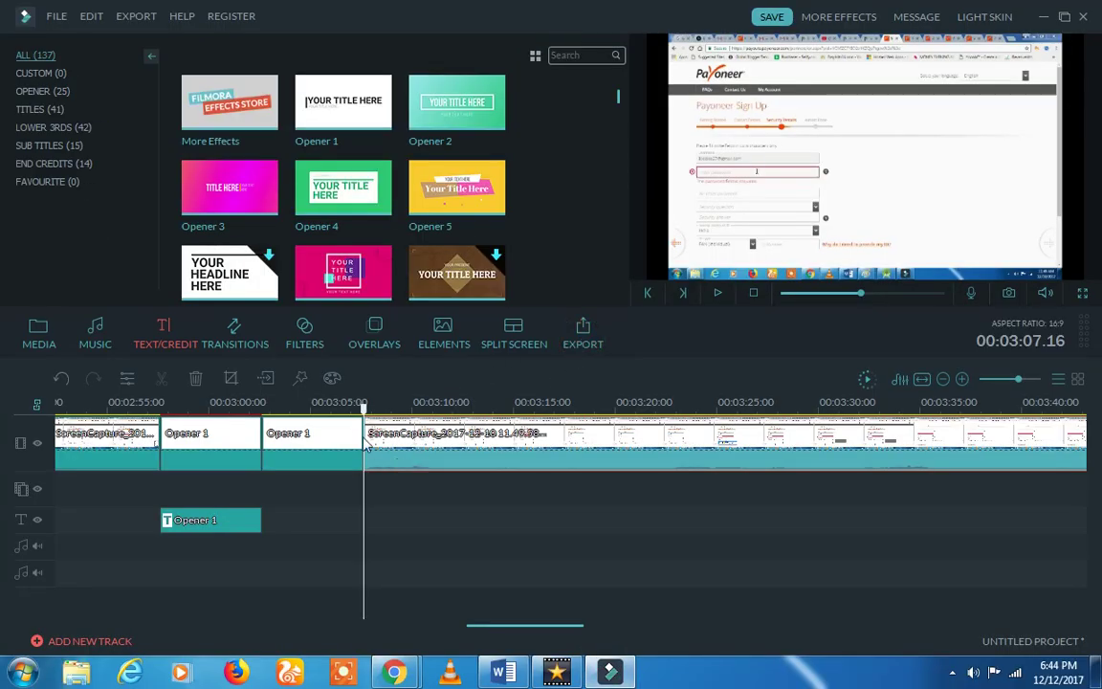
Step: Move the playhead back to 00:03:06.10 within the second Opener 1 clip and dismiss the Windows color scheme prompt
mouse_move(364, 407)
mouse_down()
mouse_move(326, 410)
mouse_move(347, 421)
mouse_up()
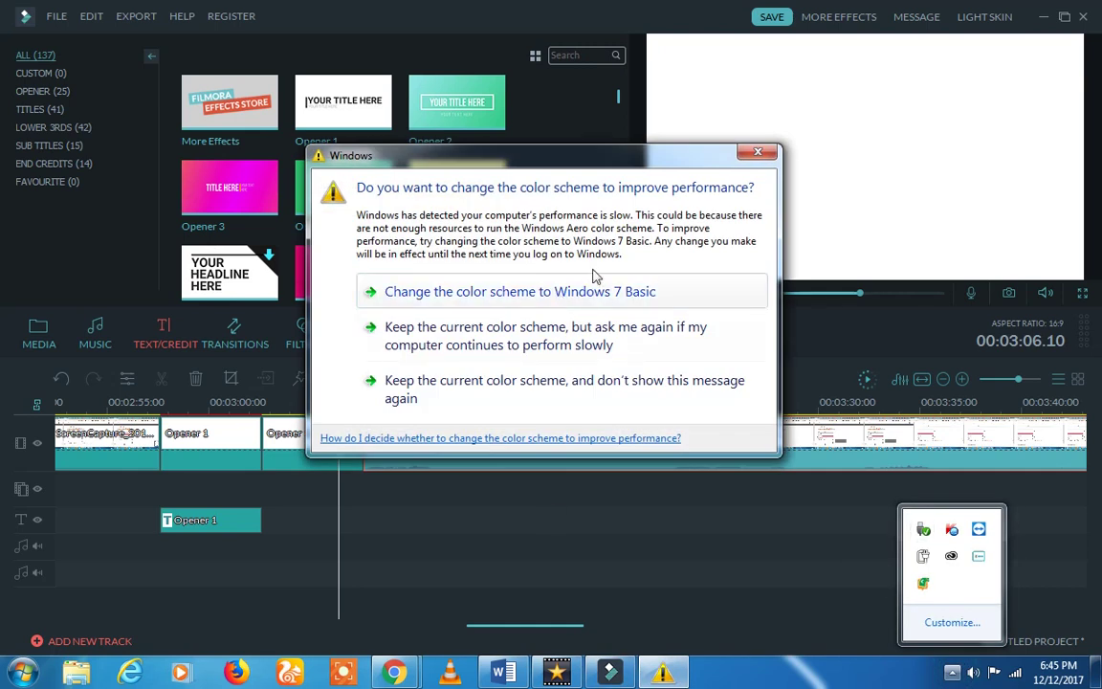
click(757, 151)
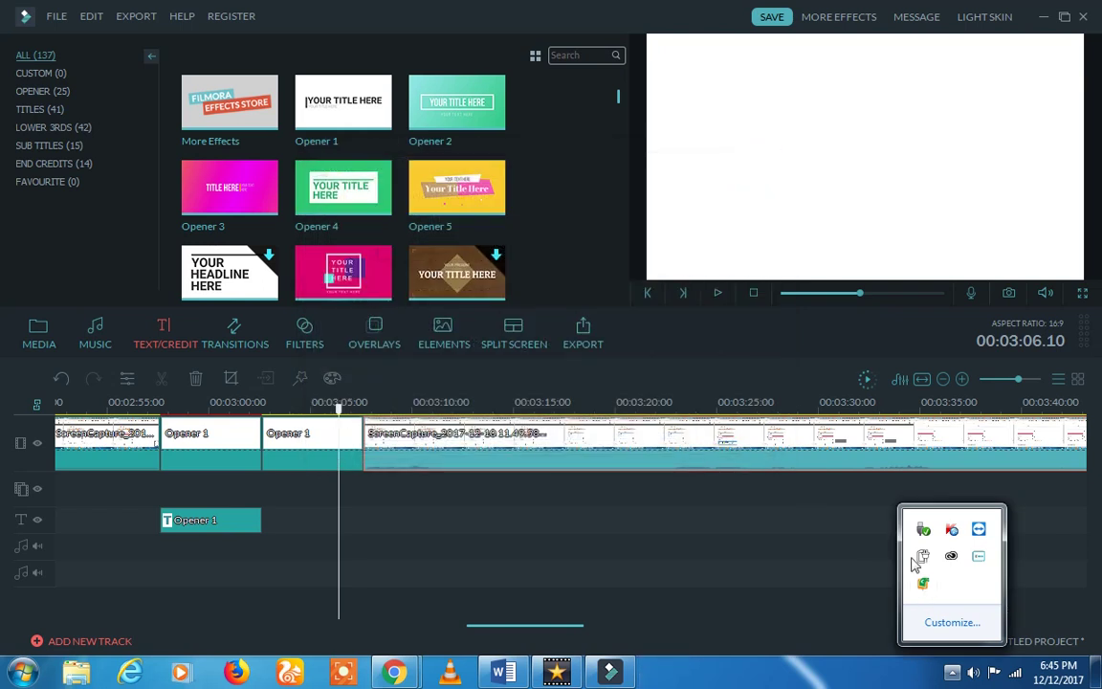
click(981, 557)
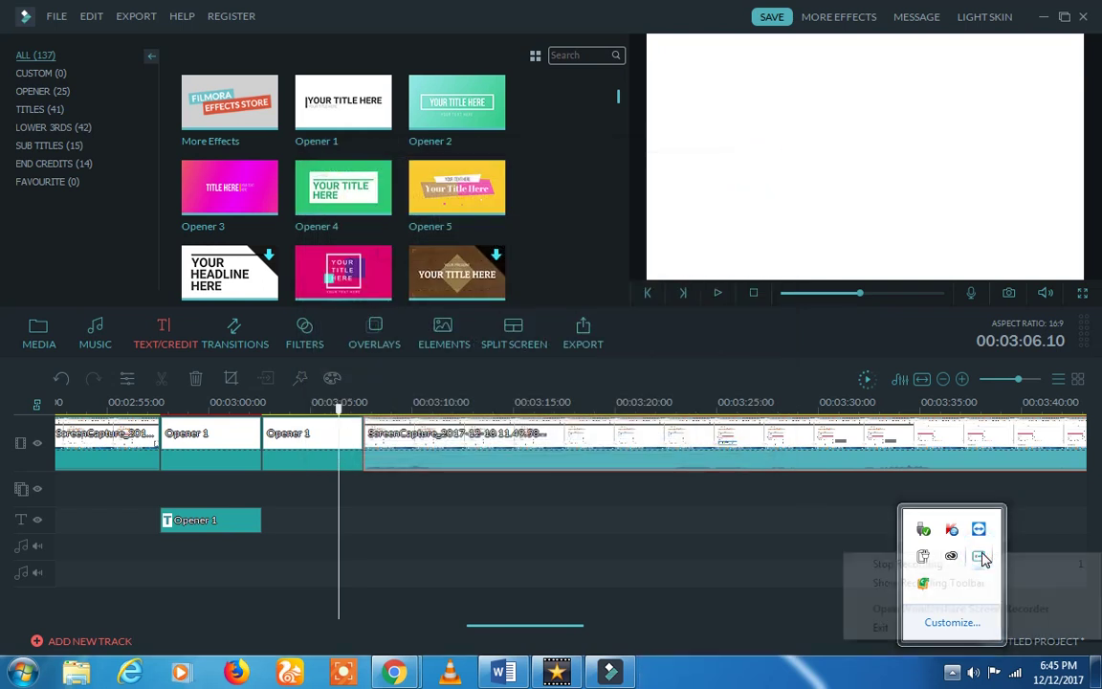